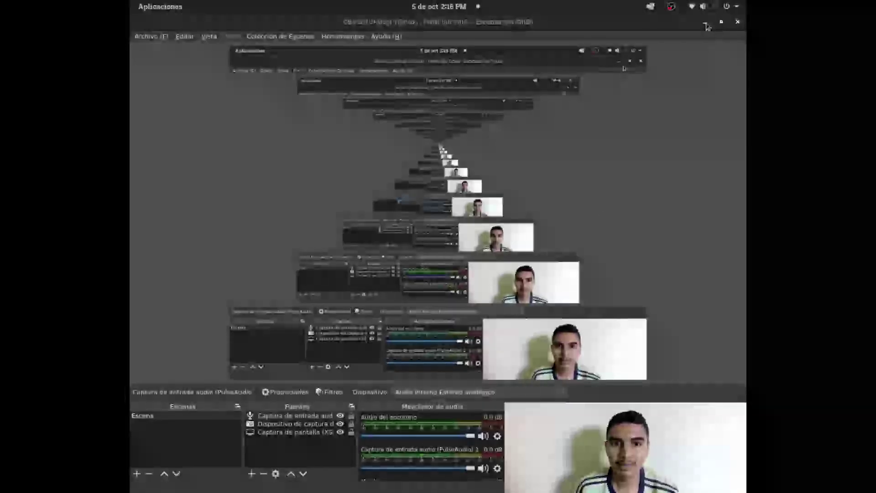
# Minimize the OBS recording window to reveal the desert wallpaper desktop.
pyautogui.click(707, 27)
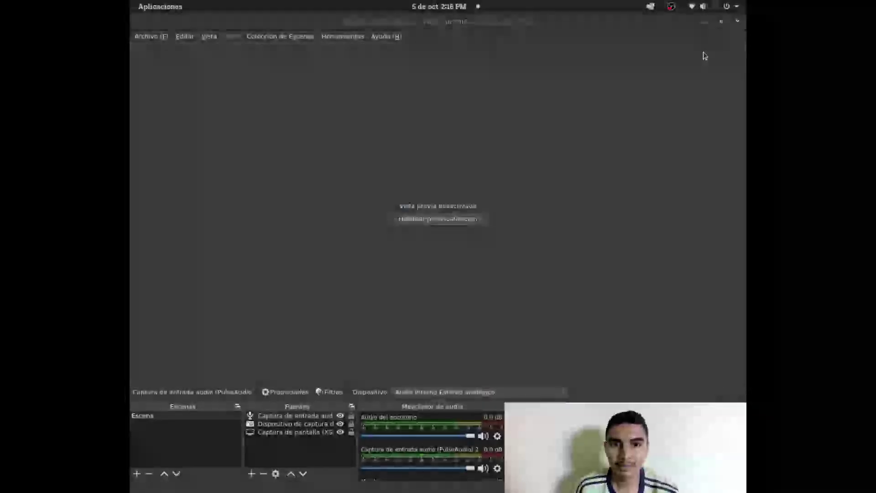
# Launch Krita from Aplicaciones and choose 'Nuevo archivo' on its welcome screen.
pyautogui.click(170, 8)
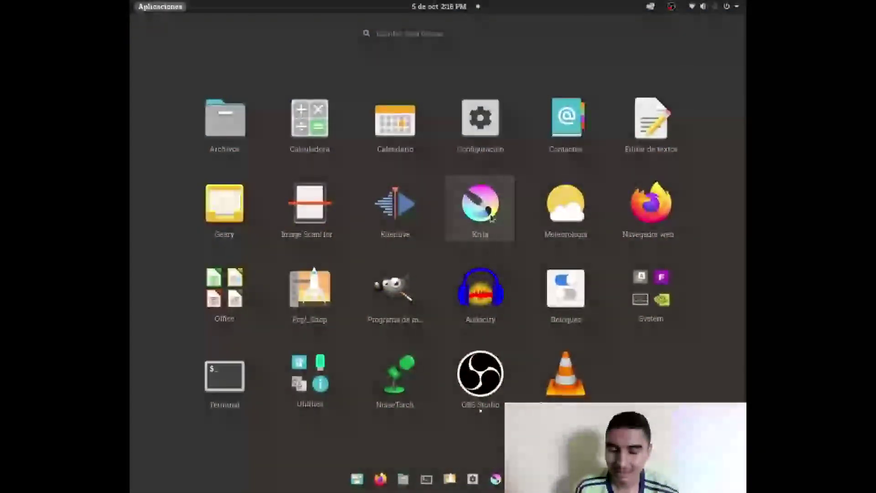
pyautogui.click(489, 217)
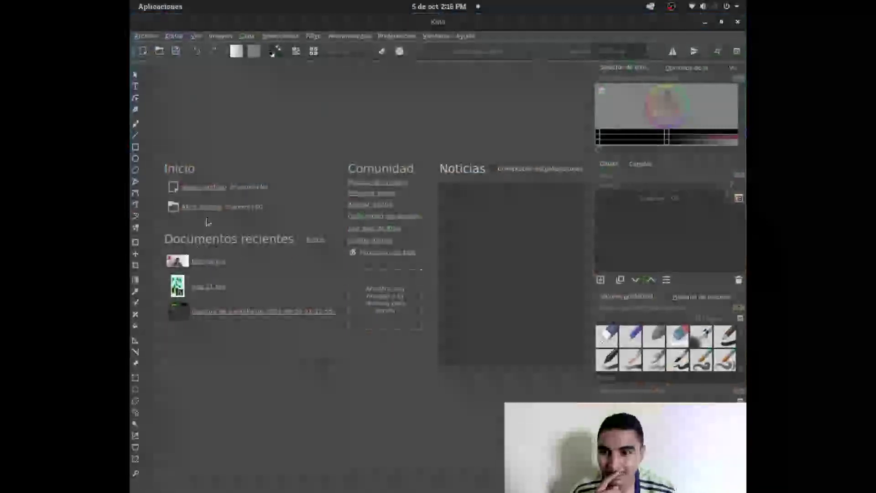
pyautogui.click(214, 189)
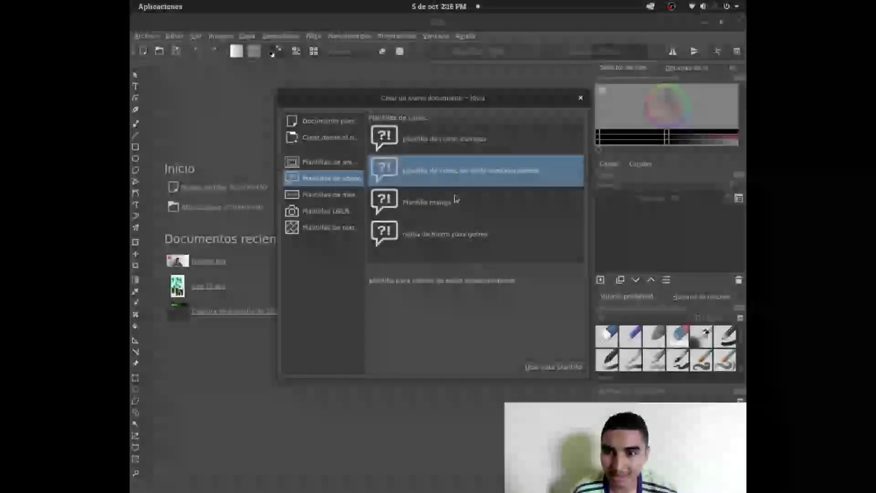
# Create a new document from the US-style comic page template with six panels.
pyautogui.click(461, 237)
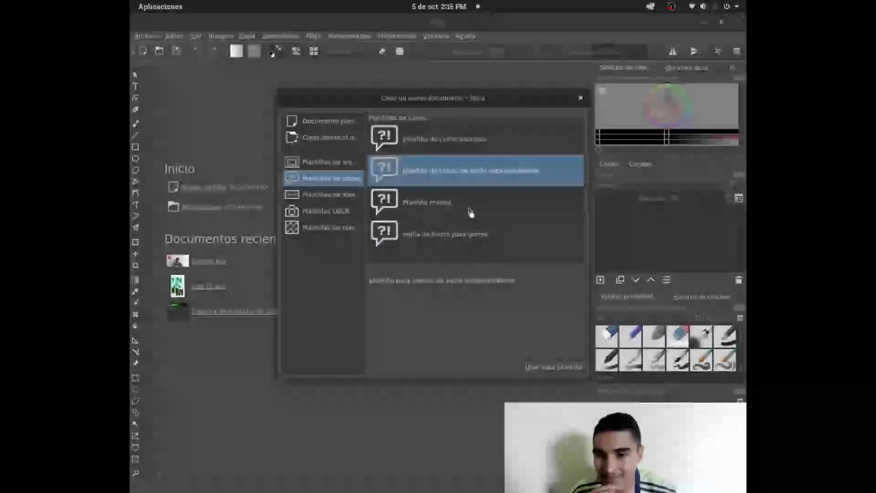
pyautogui.press('Return')
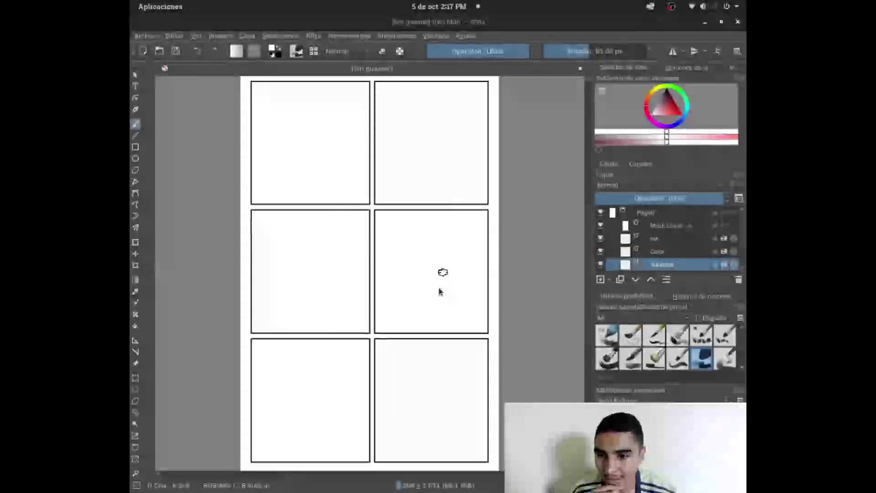
# On the Mask layer, select and resize the top-left panel frame, then delete it.
pyautogui.click(137, 79)
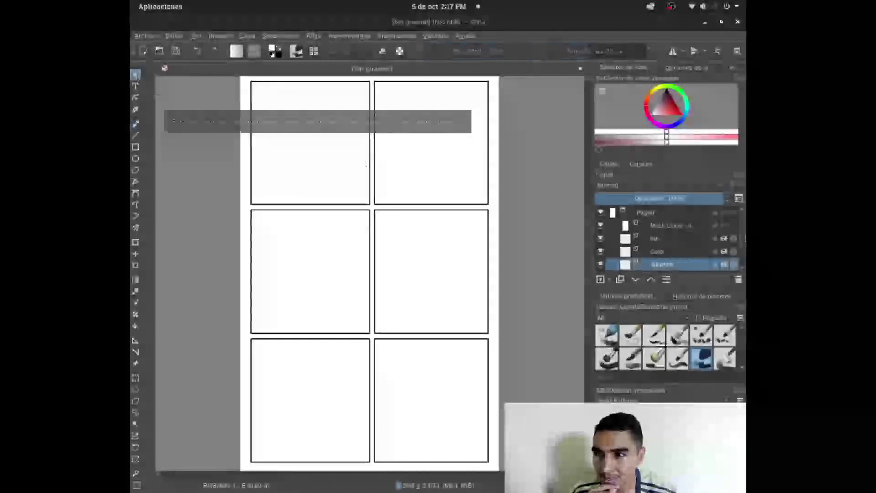
pyautogui.moveTo(741, 248); pyautogui.dragTo(743, 267)
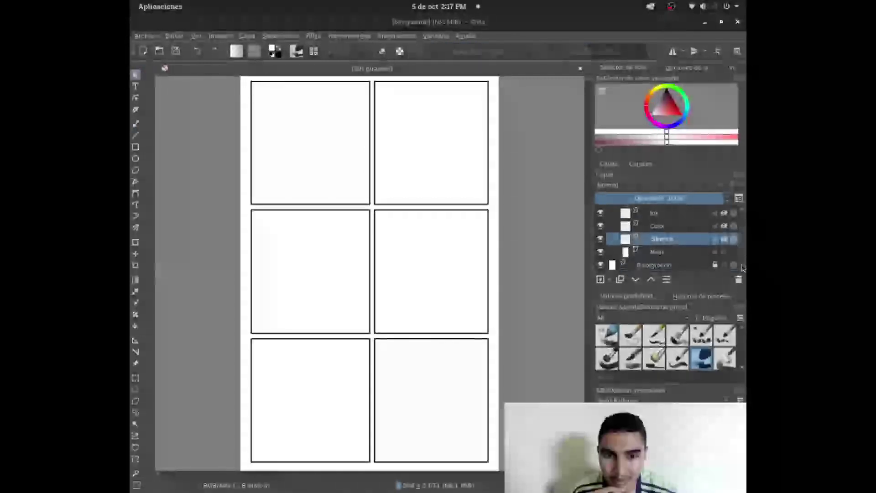
pyautogui.click(690, 253)
pyautogui.click(315, 203)
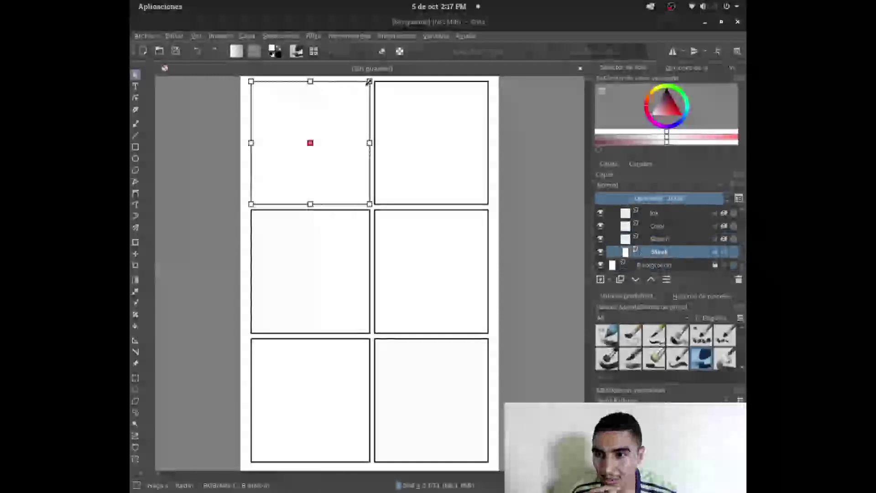
pyautogui.moveTo(369, 82); pyautogui.dragTo(327, 134)
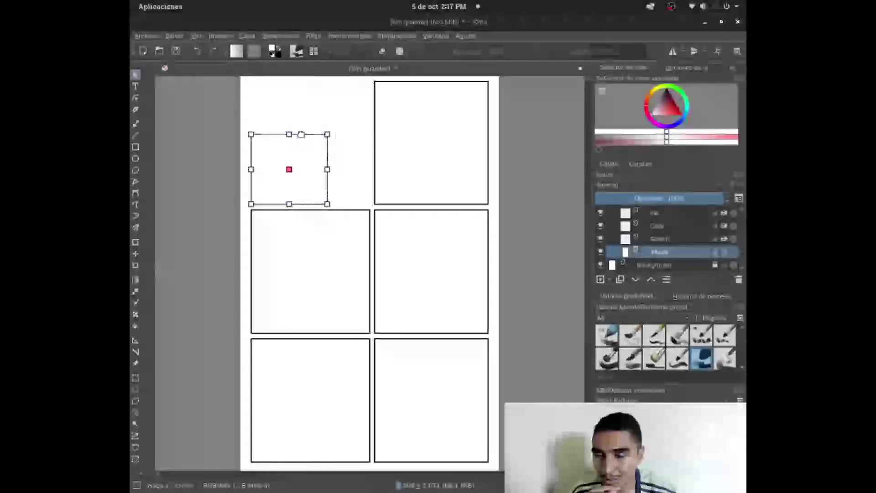
pyautogui.moveTo(289, 135); pyautogui.dragTo(289, 82)
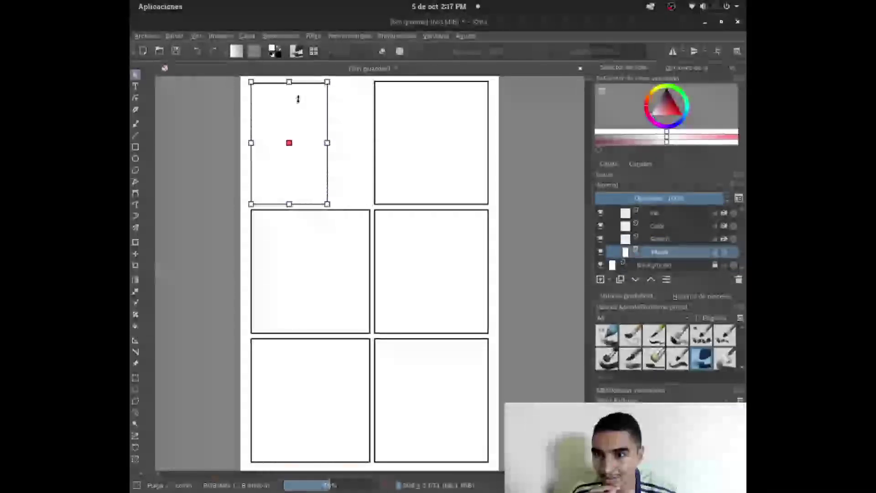
pyautogui.moveTo(329, 143); pyautogui.dragTo(358, 143)
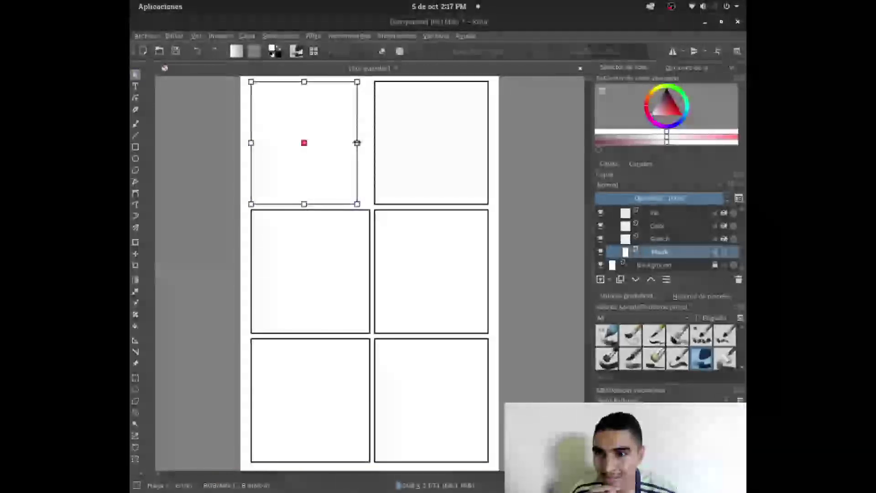
pyautogui.press('Delete')
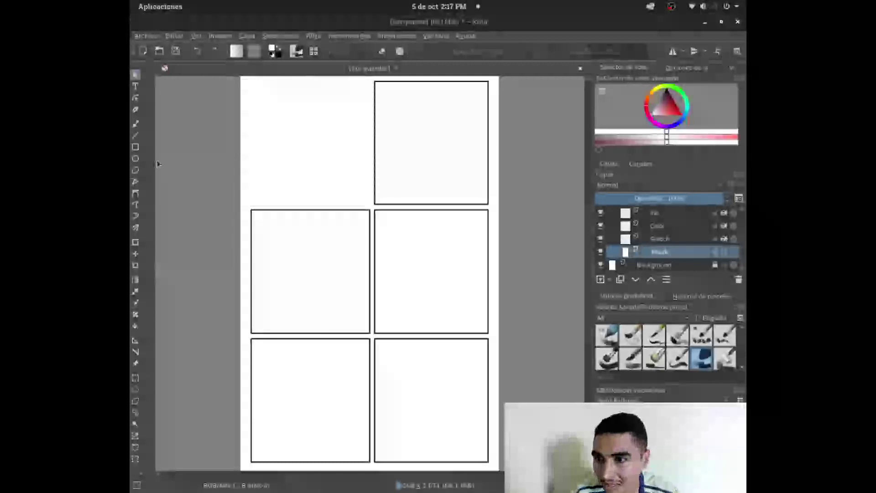
pyautogui.click(136, 158)
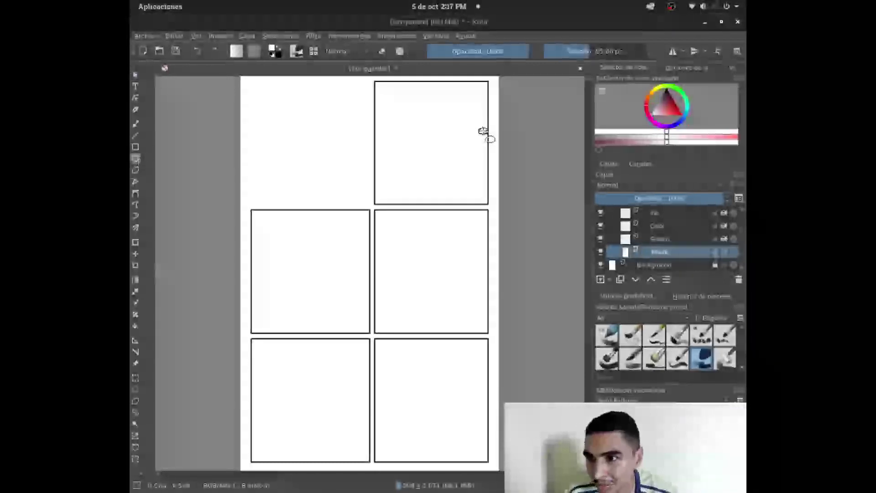
# Draw a large dark red circle with a 7 px outline in the empty top-left corner.
pyautogui.moveTo(564, 49); pyautogui.dragTo(557, 48)
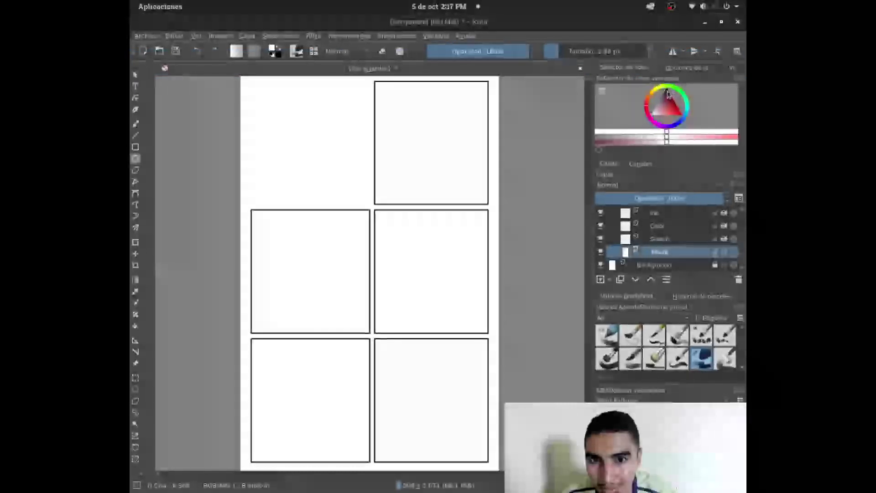
pyautogui.moveTo(679, 96); pyautogui.dragTo(668, 92)
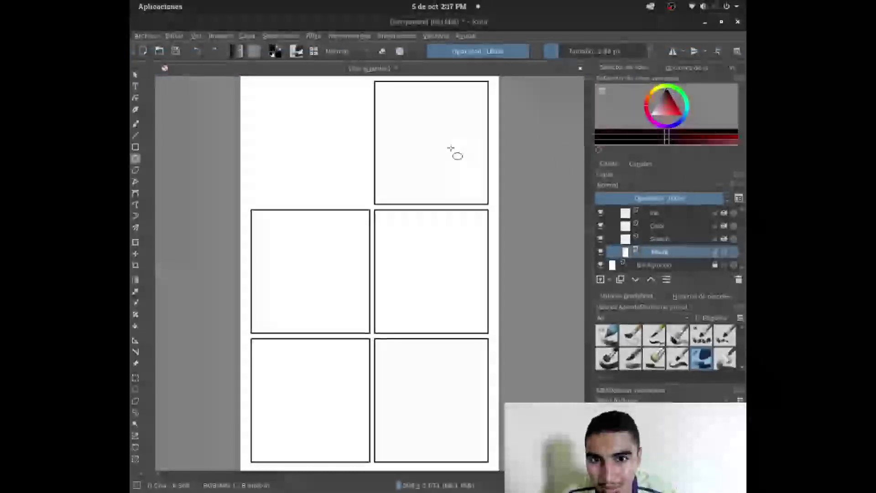
pyautogui.moveTo(256, 92); pyautogui.dragTo(355, 192)
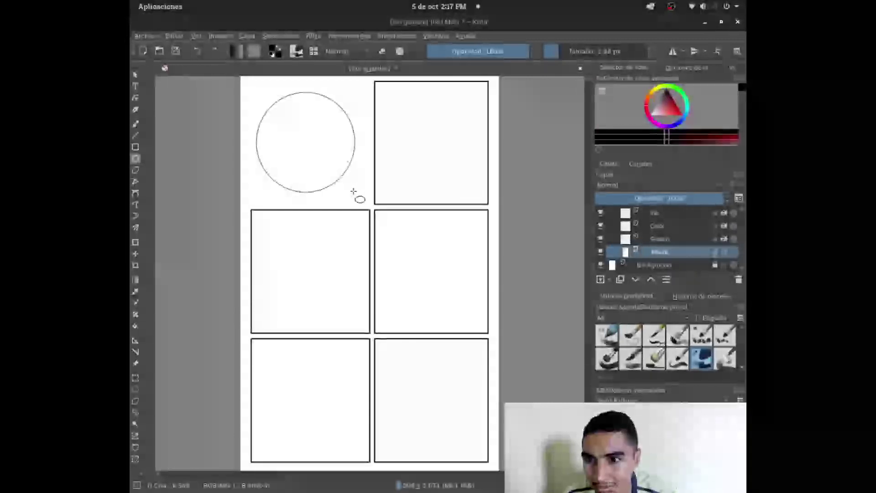
pyautogui.hotkey('ctrl', 'z')
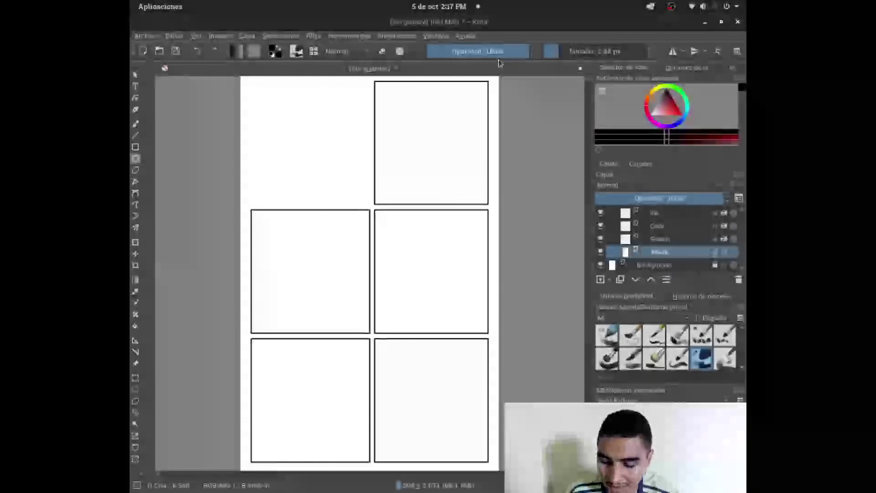
pyautogui.click(565, 49)
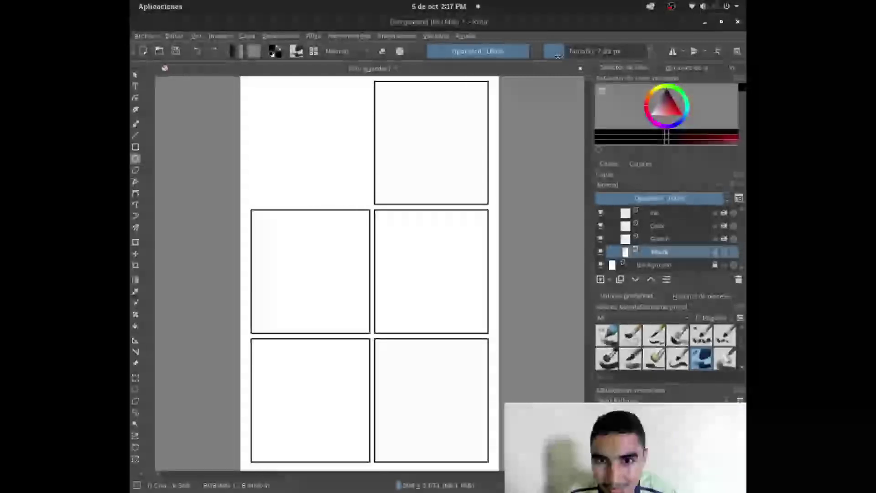
pyautogui.moveTo(258, 87); pyautogui.dragTo(361, 185)
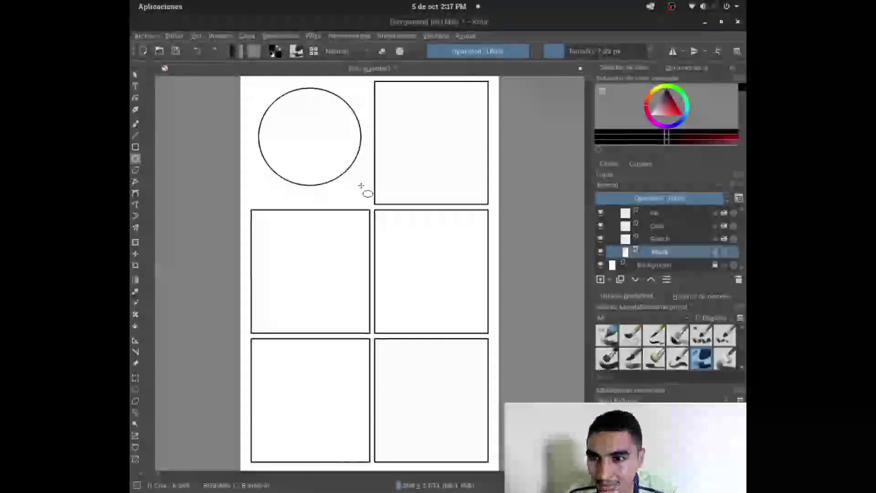
# Recolour the circle, deselect it, and make the Sketch layer active.
pyautogui.click(135, 74)
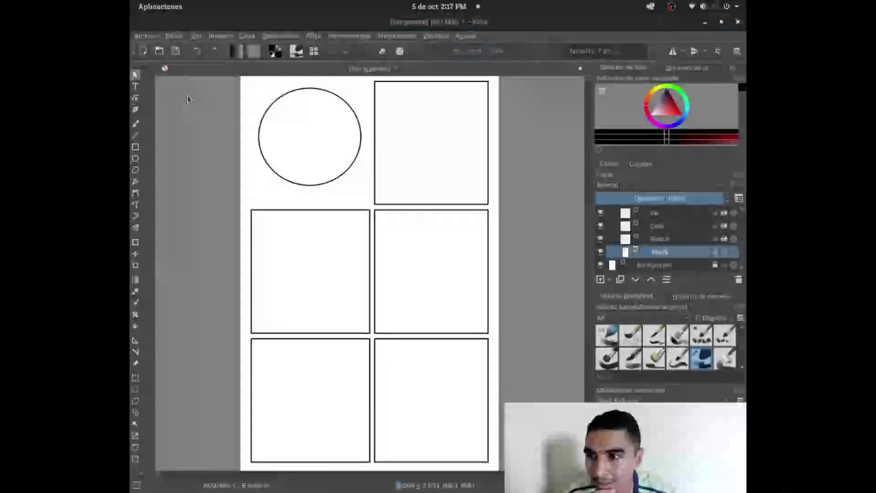
pyautogui.click(345, 145)
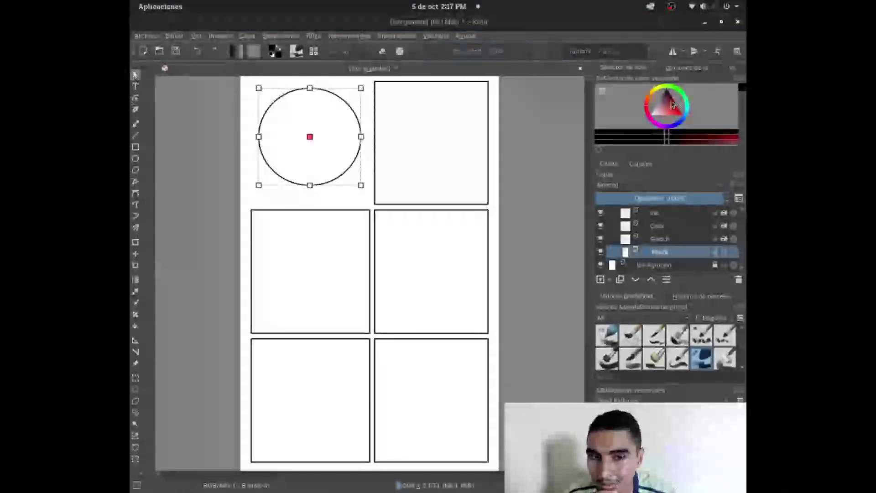
pyautogui.moveTo(674, 104); pyautogui.dragTo(650, 124)
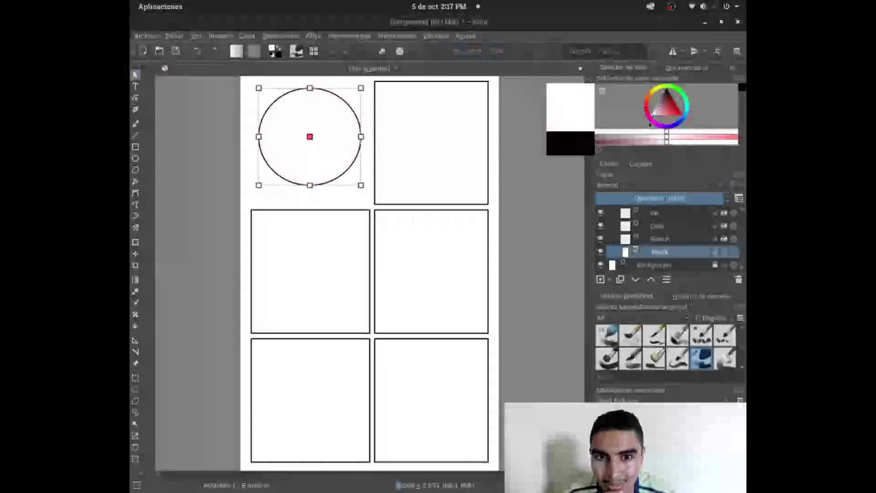
pyautogui.click(492, 173)
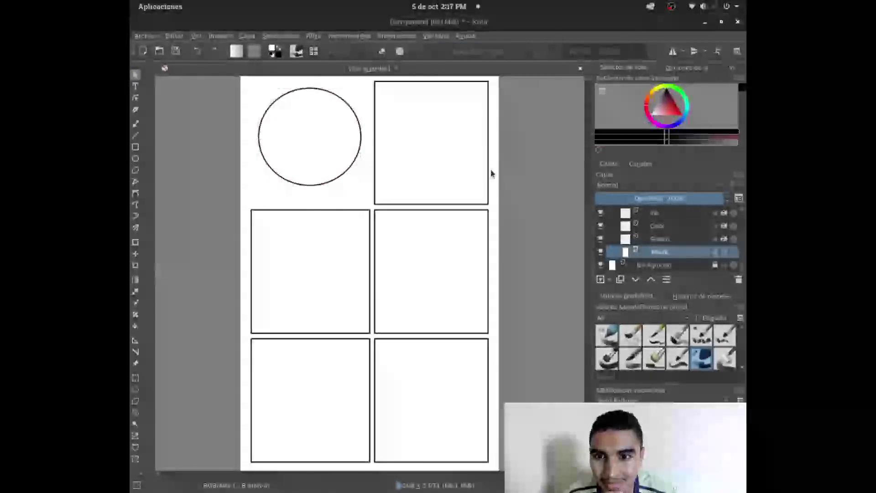
pyautogui.click(662, 241)
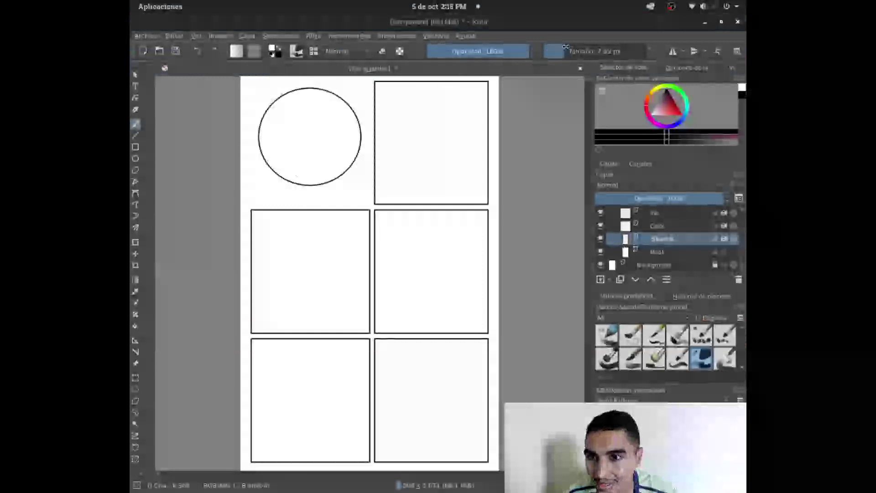
# Sketch rough black strokes in the circle and upper-right panel, then select the middle-left frame.
pyautogui.moveTo(566, 47); pyautogui.dragTo(571, 47)
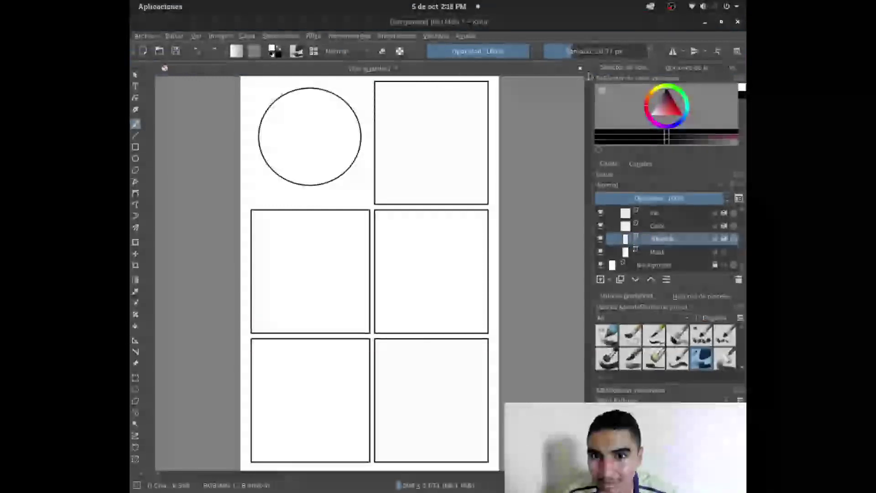
pyautogui.click(741, 95)
pyautogui.moveTo(315, 119)
pyautogui.mouseDown()
pyautogui.moveTo(292, 184)
pyautogui.moveTo(316, 118)
pyautogui.moveTo(336, 178)
pyautogui.moveTo(264, 105)
pyautogui.moveTo(351, 108)
pyautogui.moveTo(412, 217)
pyautogui.mouseUp()
pyautogui.moveTo(375, 158); pyautogui.dragTo(411, 203)
pyautogui.moveTo(376, 158); pyautogui.dragTo(473, 94)
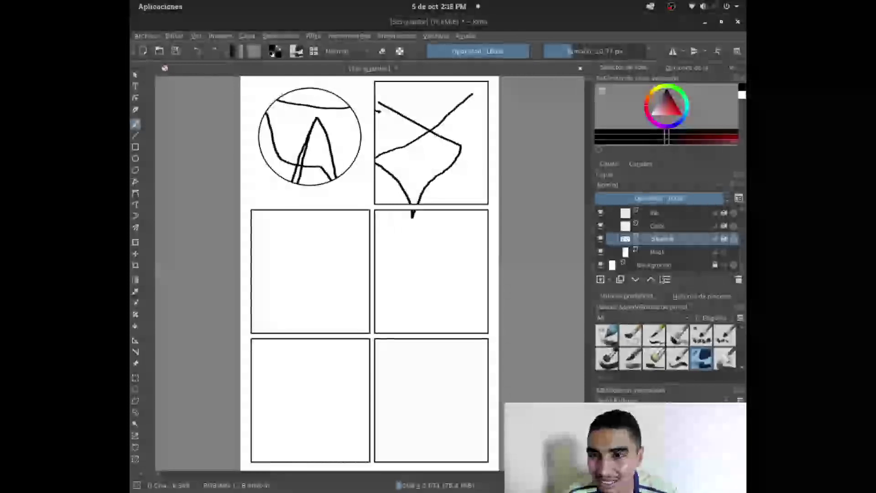
pyautogui.click(640, 254)
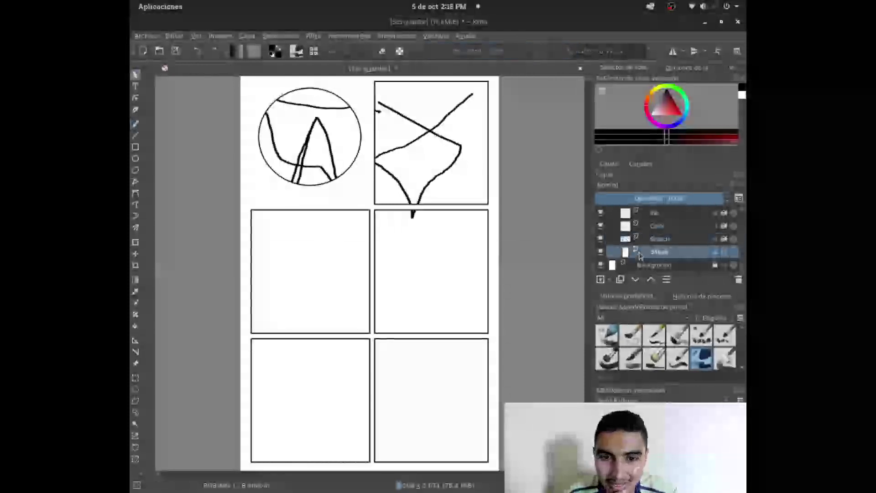
pyautogui.click(313, 216)
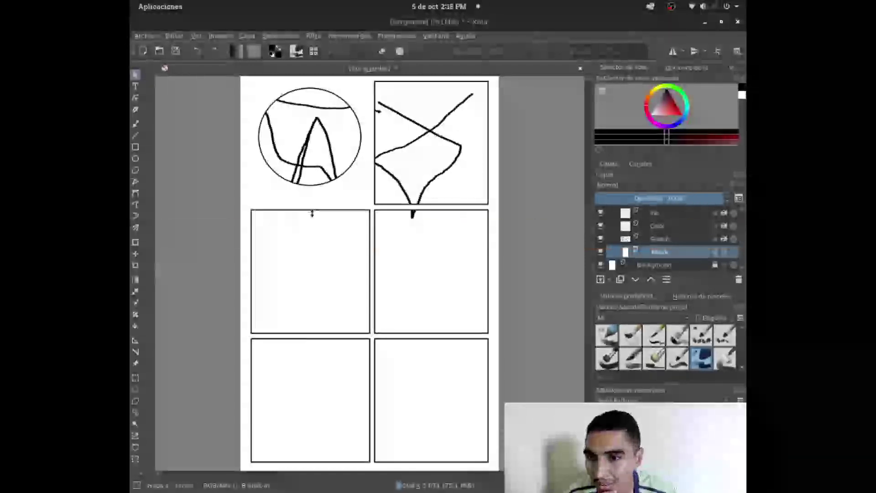
# Replace the middle-left panel frame with a zigzag sigma-shaped outline.
pyautogui.press('Delete')
pyautogui.click(135, 181)
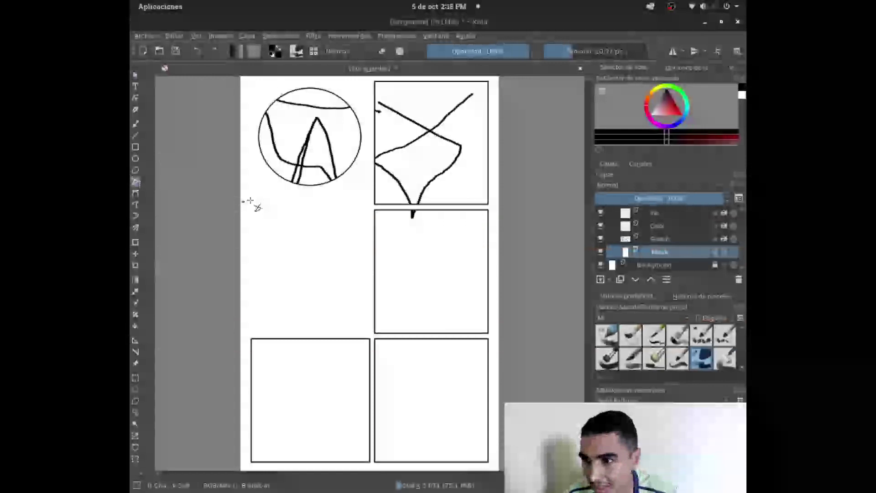
pyautogui.moveTo(261, 203)
pyautogui.mouseDown()
pyautogui.moveTo(362, 315)
pyautogui.moveTo(273, 321)
pyautogui.moveTo(304, 256)
pyautogui.moveTo(260, 203)
pyautogui.mouseUp()
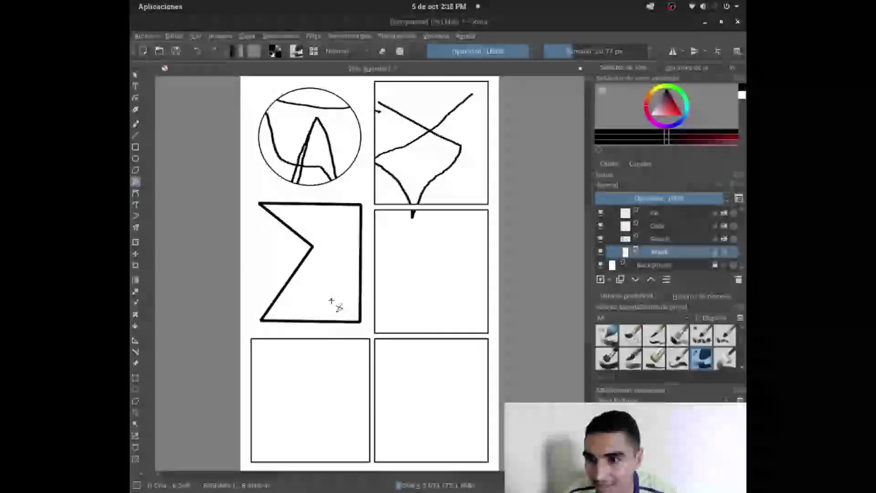
pyautogui.click(135, 75)
pyautogui.click(308, 224)
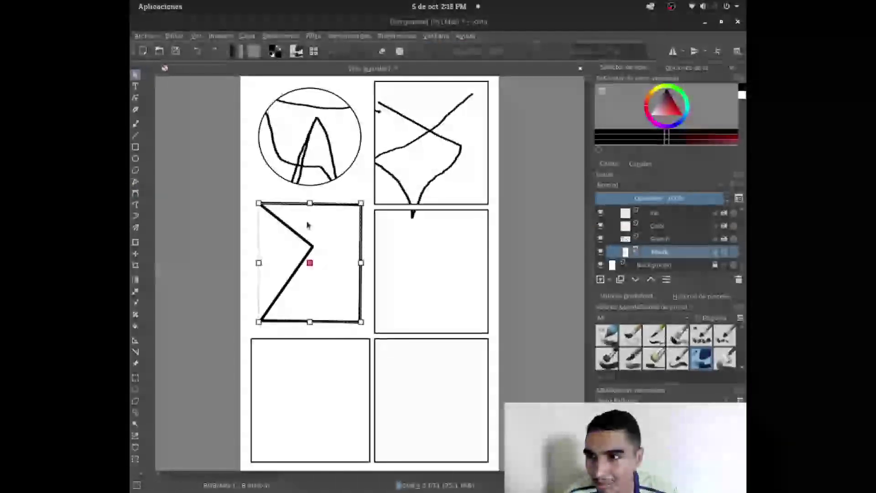
# Sketch rough black lines inside the sigma panel on the Sketch layer.
pyautogui.press('x')
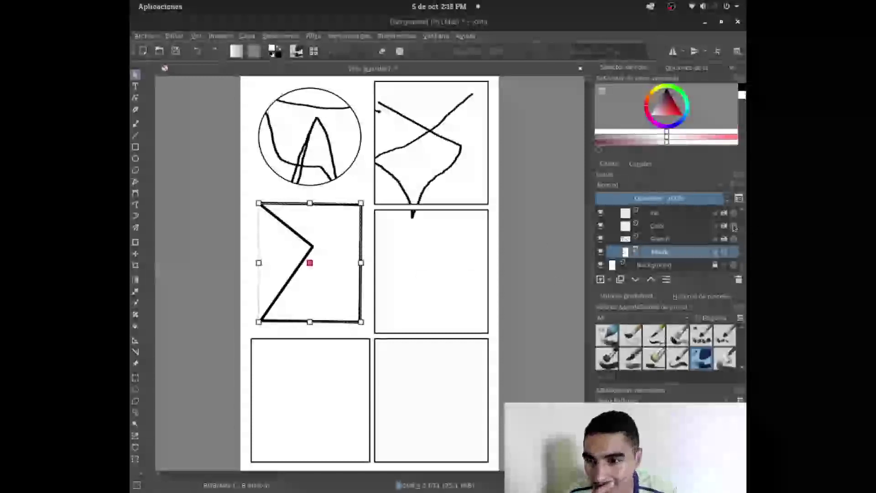
pyautogui.click(682, 239)
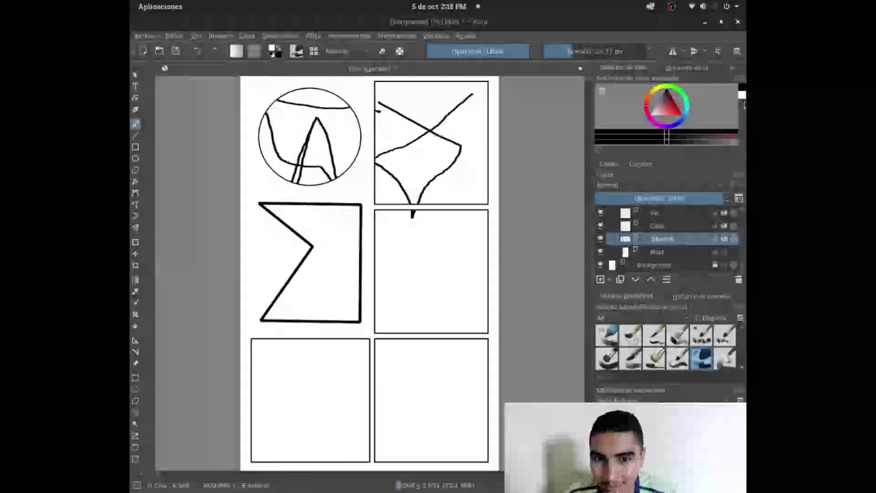
pyautogui.click(742, 89)
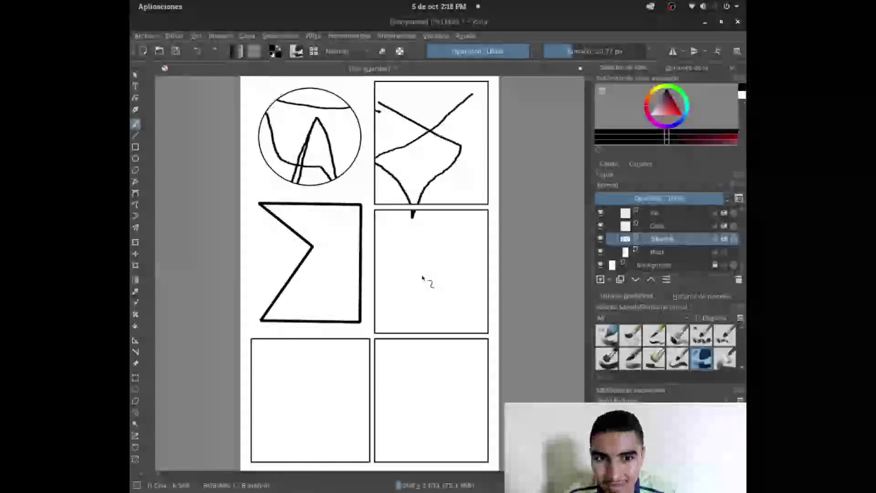
pyautogui.moveTo(321, 319); pyautogui.dragTo(361, 244)
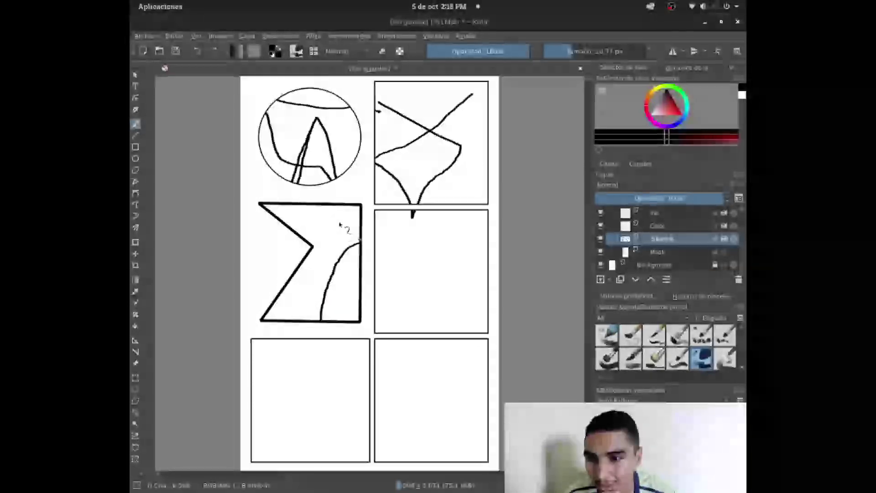
pyautogui.moveTo(322, 205)
pyautogui.mouseDown()
pyautogui.moveTo(349, 270)
pyautogui.moveTo(279, 290)
pyautogui.mouseUp()
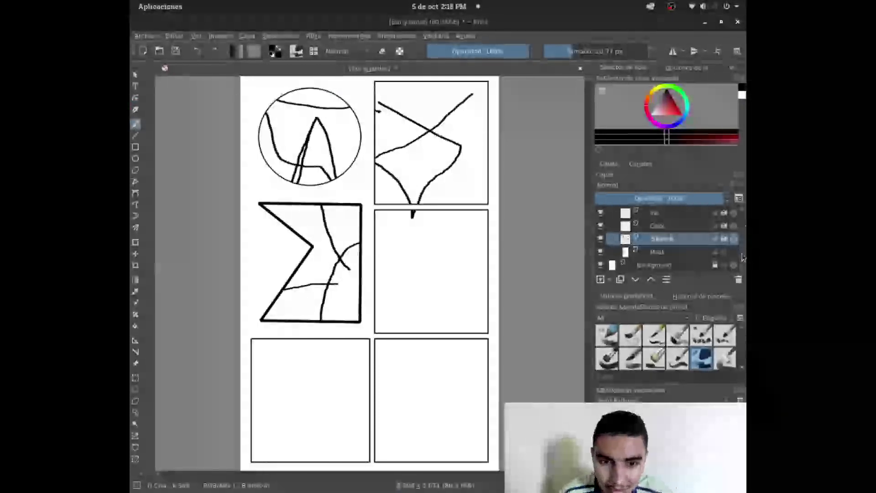
pyautogui.click(719, 251)
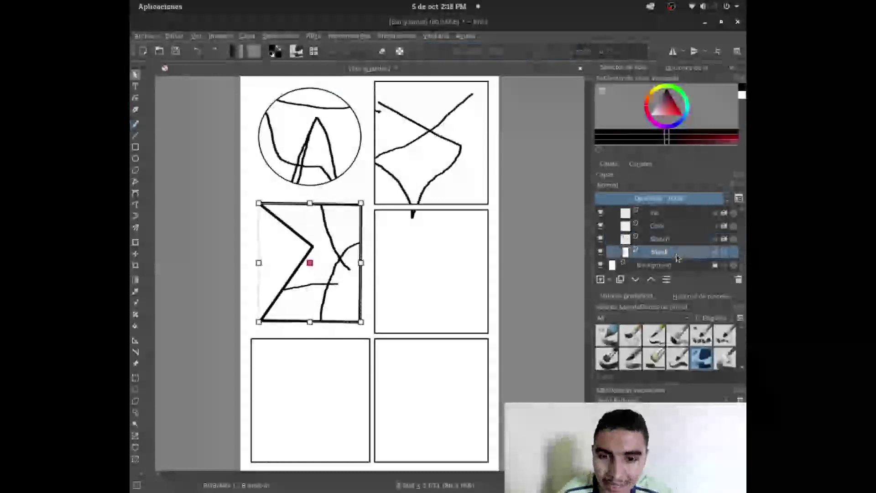
# Import the scanned page 0012 JPG from Imágenes as a new layer via Import Animation Frames.
pyautogui.click(145, 36)
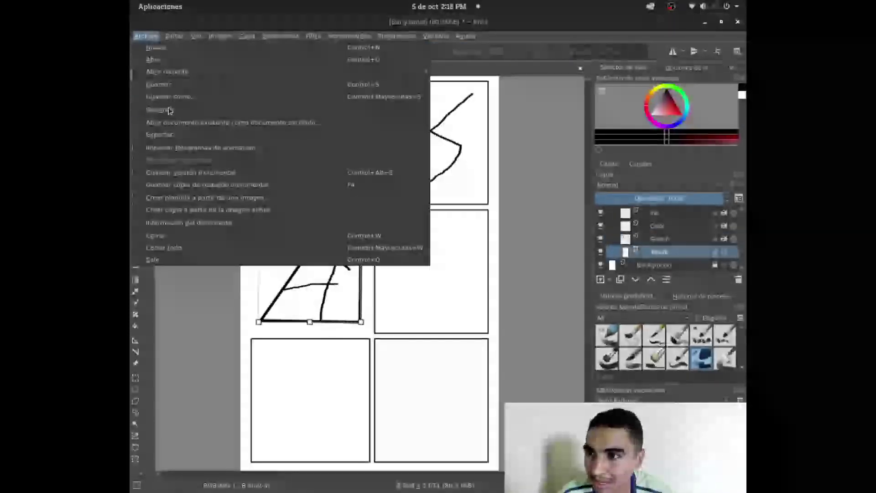
pyautogui.click(175, 152)
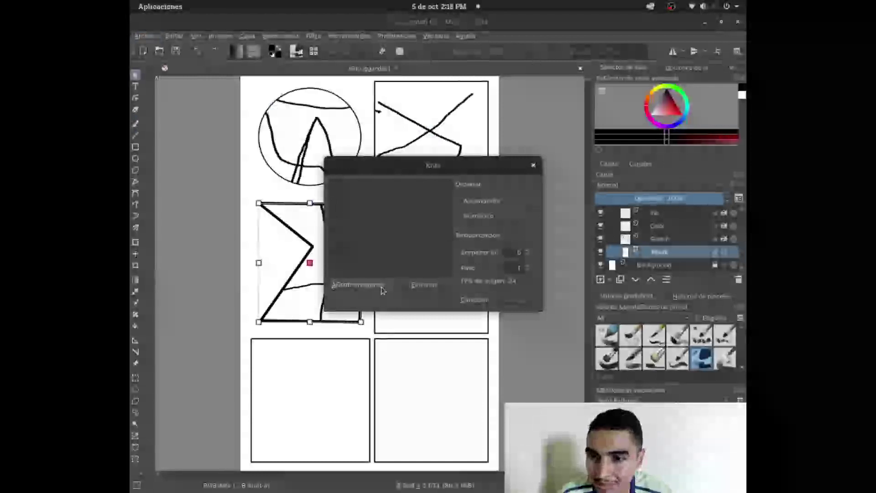
pyautogui.click(358, 285)
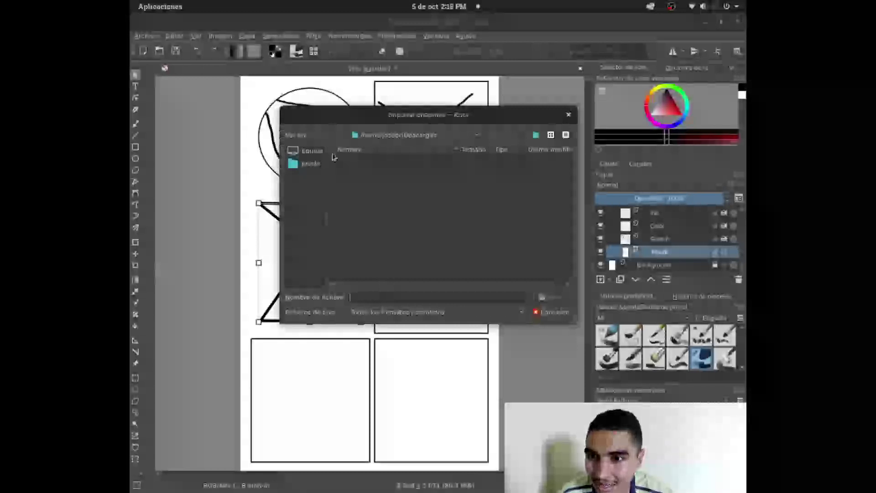
pyautogui.click(307, 167)
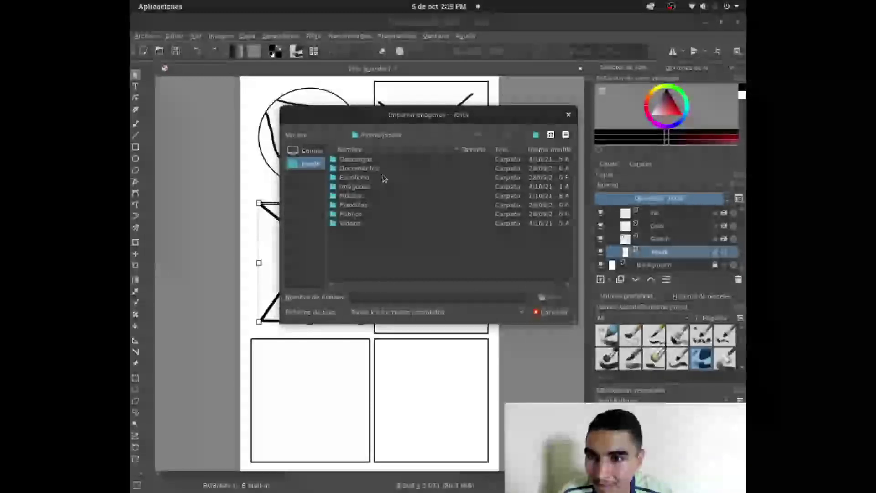
pyautogui.click(362, 190)
pyautogui.doubleClick(362, 187)
pyautogui.doubleClick(376, 163)
pyautogui.doubleClick(383, 168)
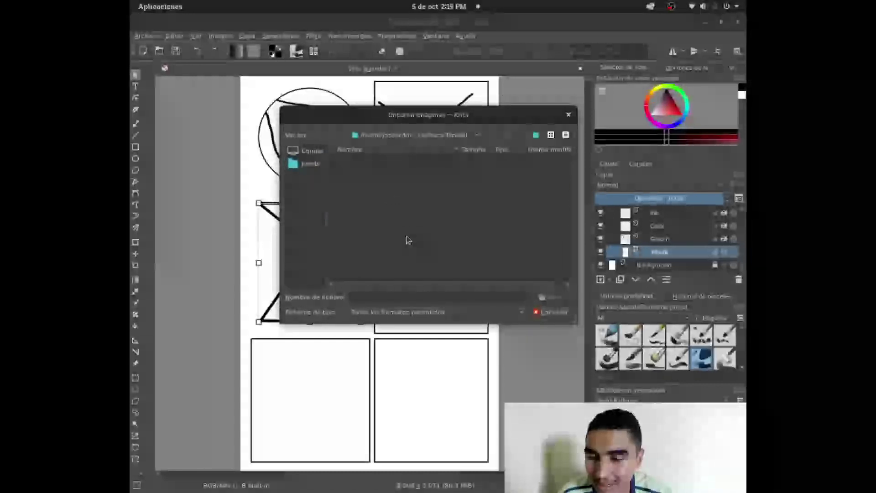
pyautogui.scroll(-1, 415, 225)
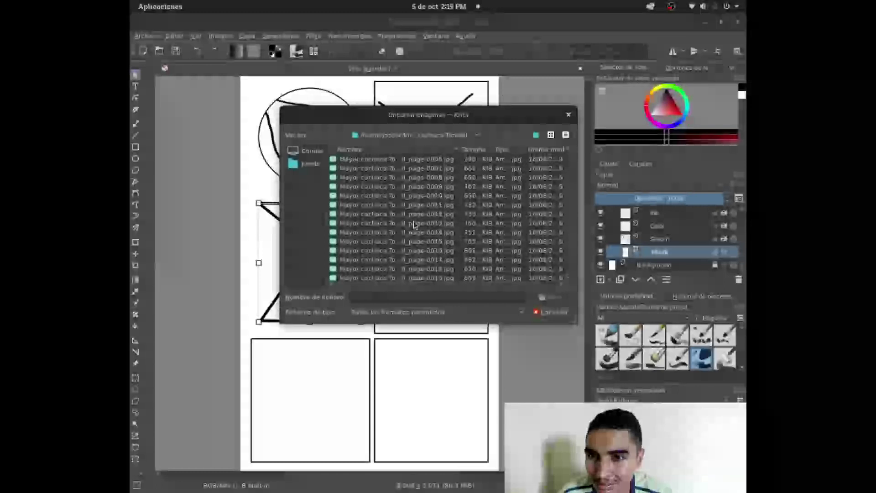
pyautogui.click(441, 214)
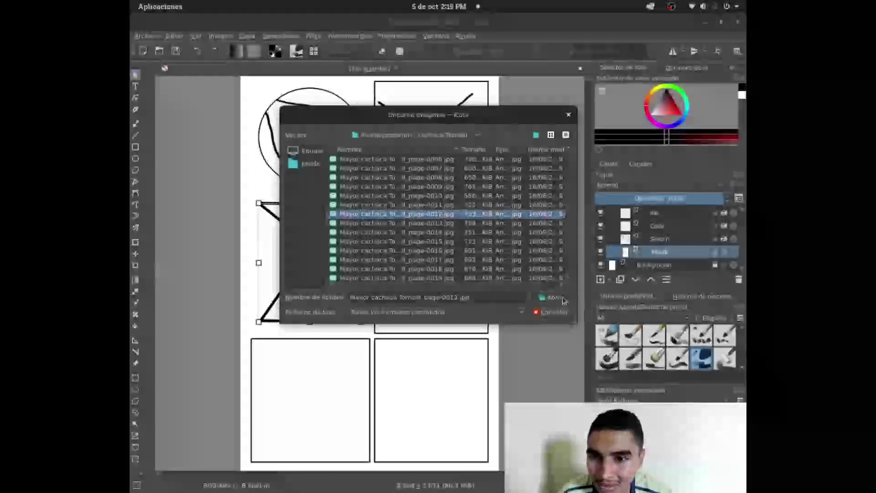
pyautogui.click(562, 297)
pyautogui.click(522, 303)
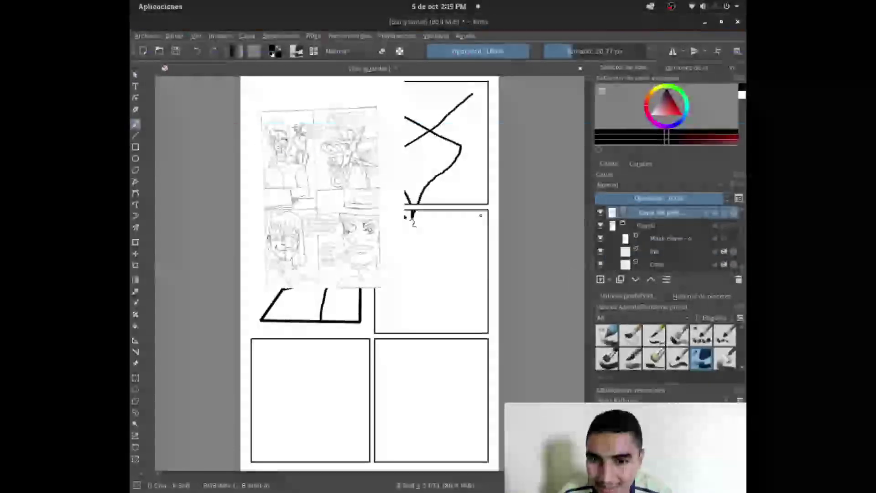
# Transform the scan to stretch it across the page width and height.
pyautogui.hotkey('ctrl', 't')
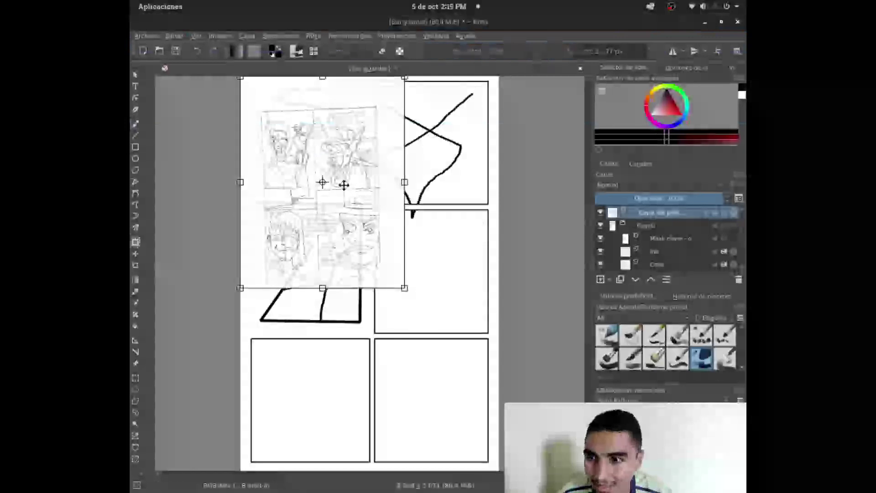
pyautogui.moveTo(404, 182); pyautogui.dragTo(497, 182)
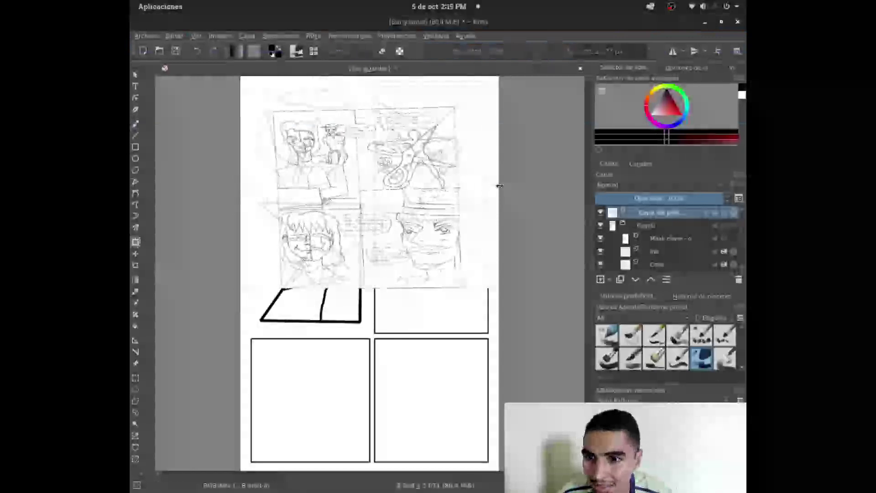
pyautogui.moveTo(369, 288); pyautogui.dragTo(372, 467)
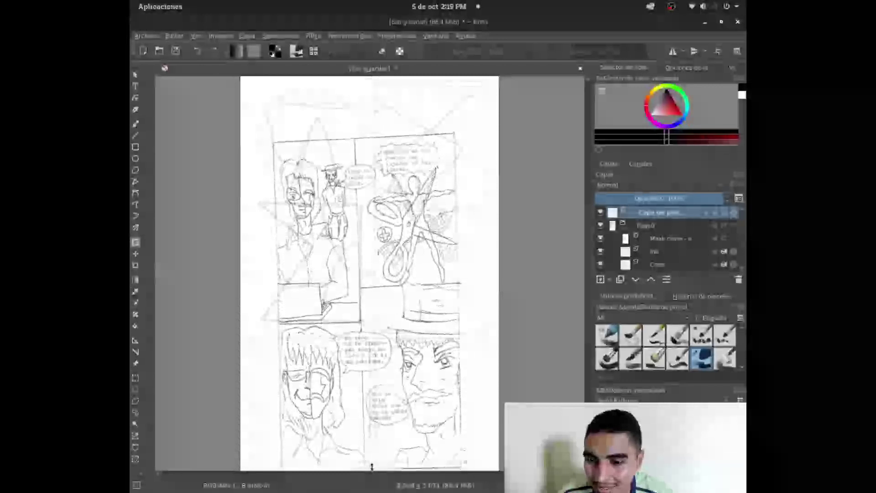
pyautogui.scroll(-2, 387, 419)
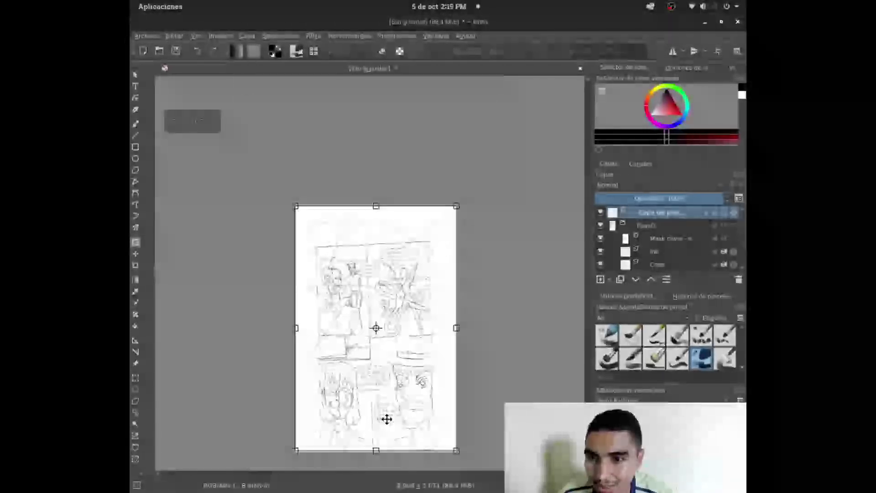
pyautogui.scroll(2, 387, 418)
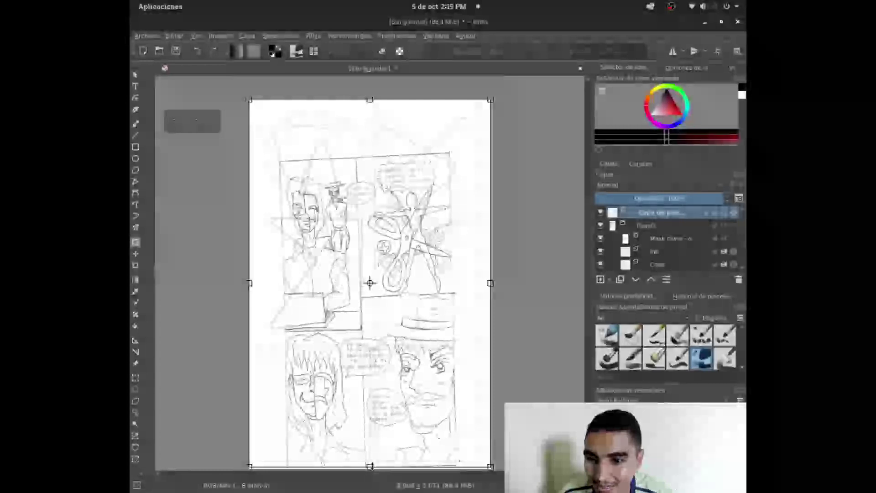
pyautogui.moveTo(370, 467); pyautogui.dragTo(372, 436)
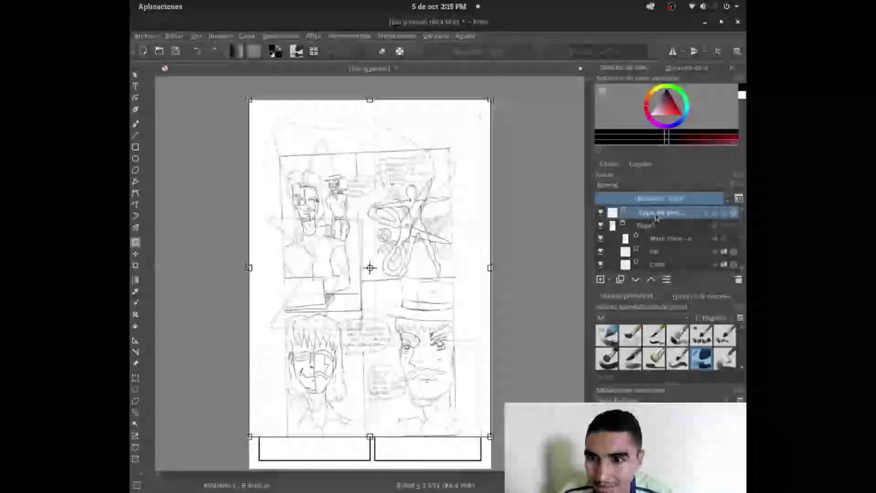
# Apply the transform and move the scan layer below the sketch strokes, above the panel frames.
pyautogui.click(638, 283)
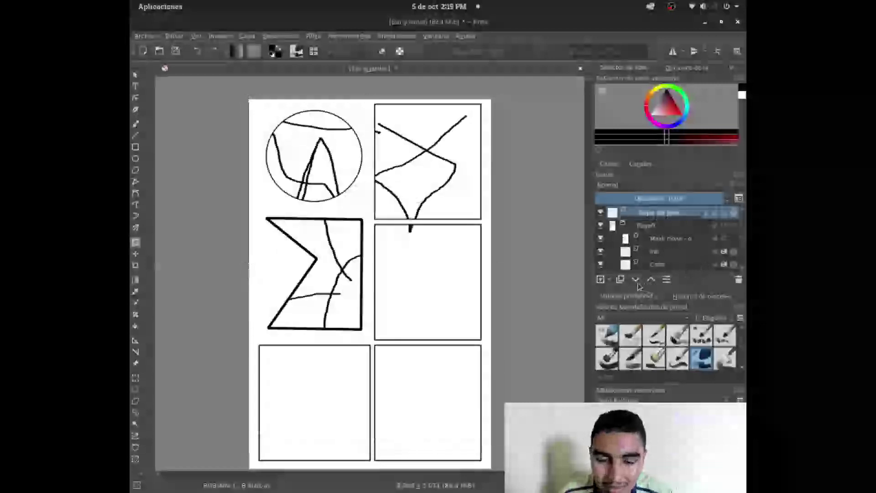
pyautogui.click(638, 283)
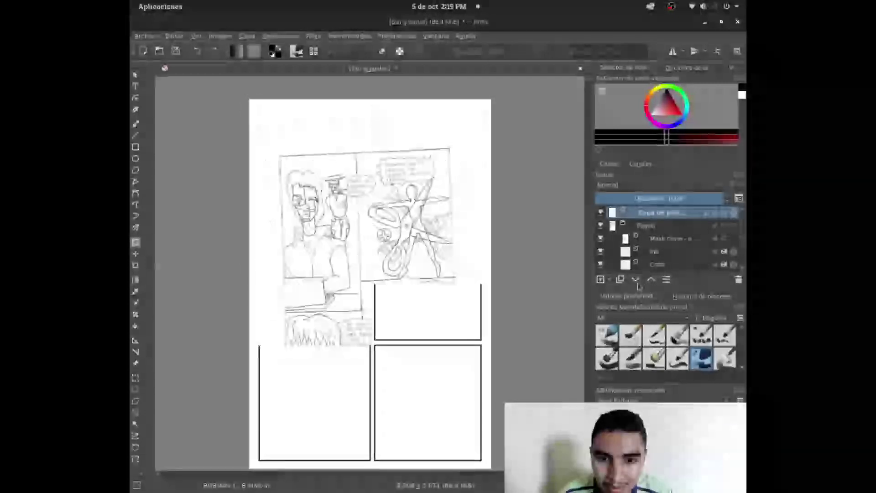
pyautogui.click(638, 283)
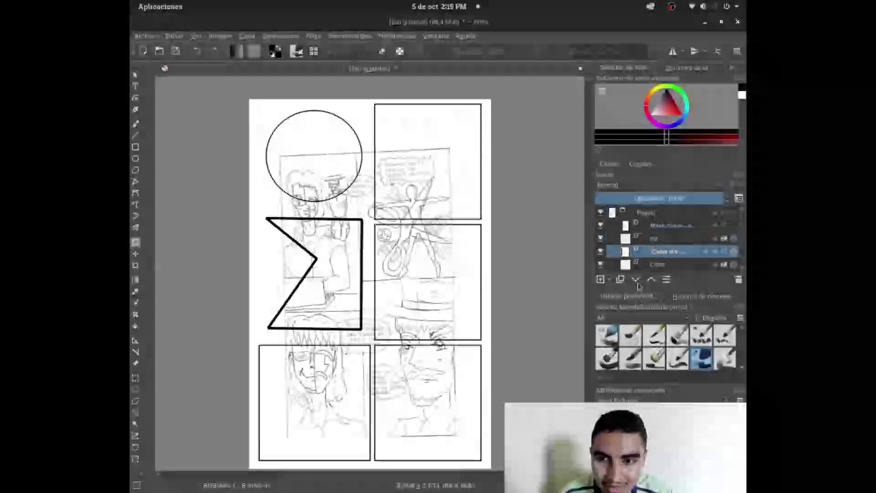
pyautogui.click(636, 279)
pyautogui.click(637, 281)
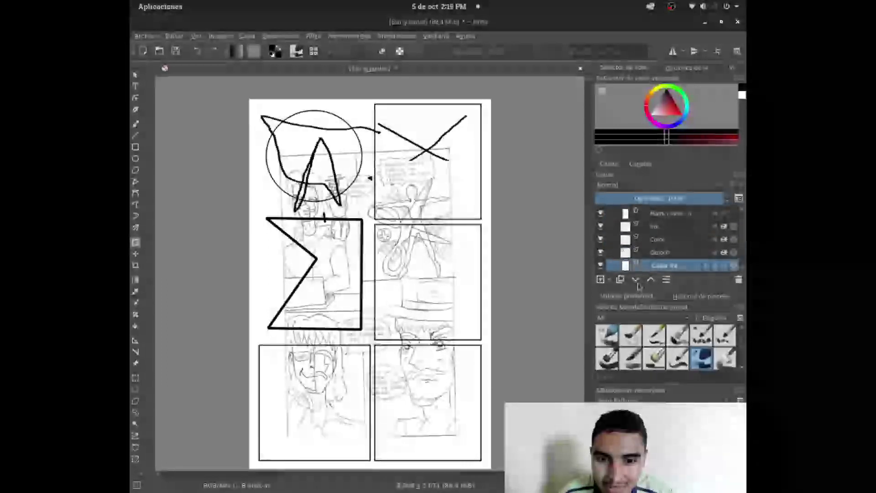
pyautogui.click(636, 280)
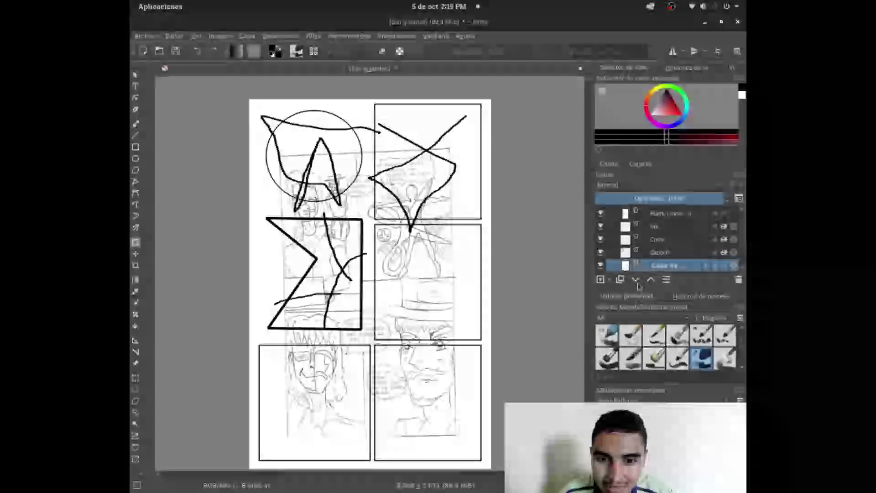
pyautogui.click(635, 280)
pyautogui.click(651, 280)
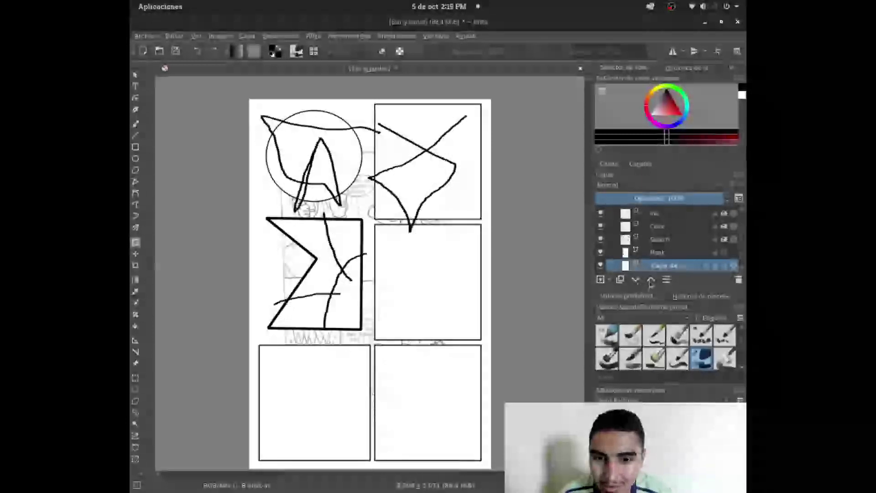
pyautogui.click(651, 280)
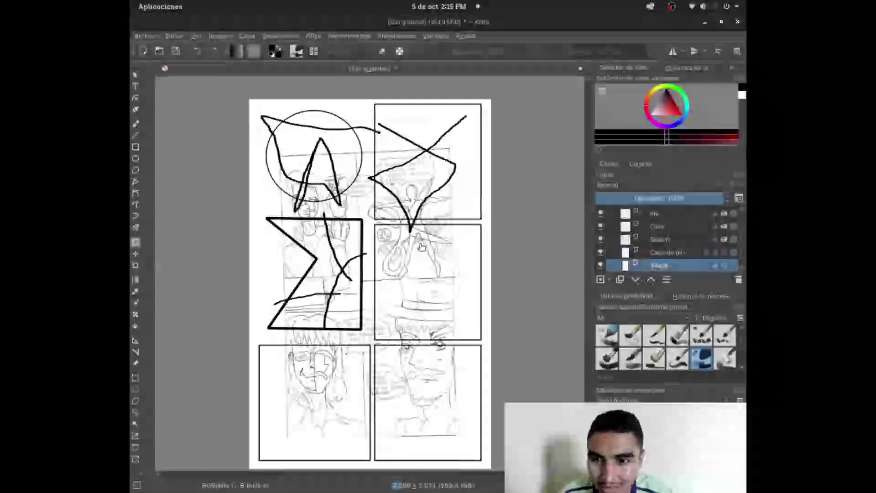
pyautogui.click(135, 74)
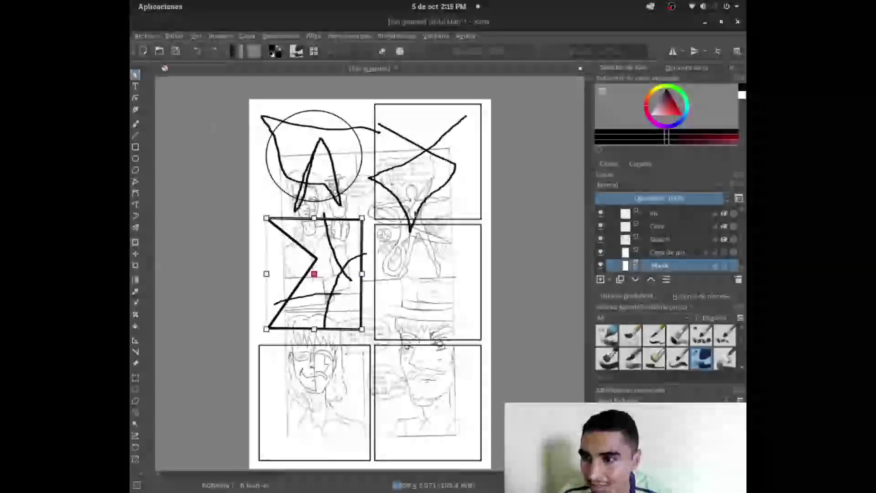
# Stretch the sigma panel upward, then narrow and shorten it.
pyautogui.moveTo(314, 218); pyautogui.dragTo(314, 149)
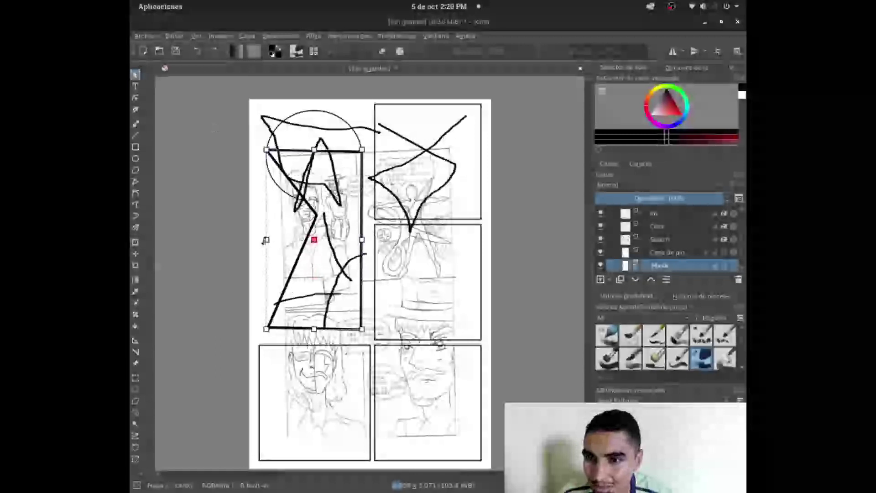
pyautogui.moveTo(266, 240); pyautogui.dragTo(289, 239)
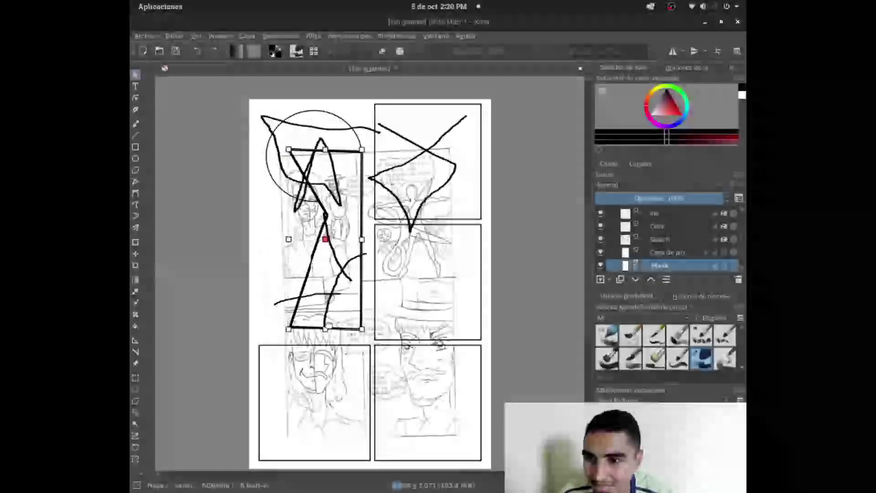
pyautogui.moveTo(325, 328); pyautogui.dragTo(325, 277)
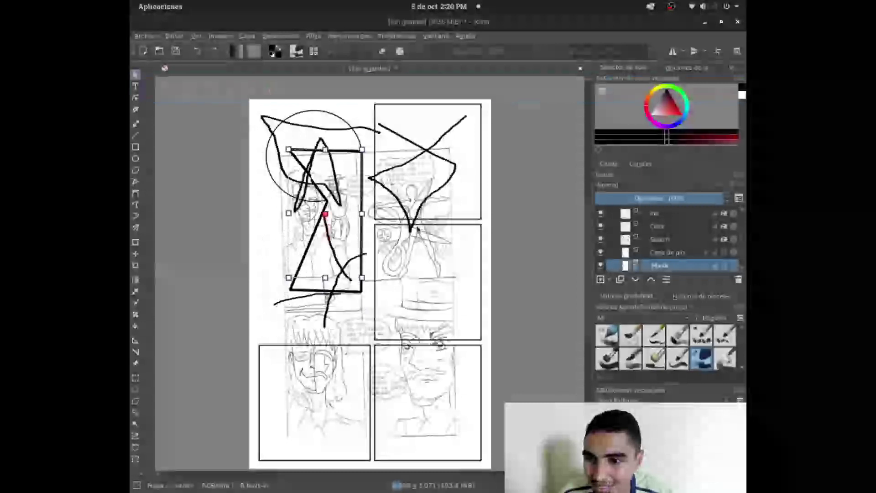
# Delete the middle-right rectangle, the triangle and the circle shapes.
pyautogui.click(429, 249)
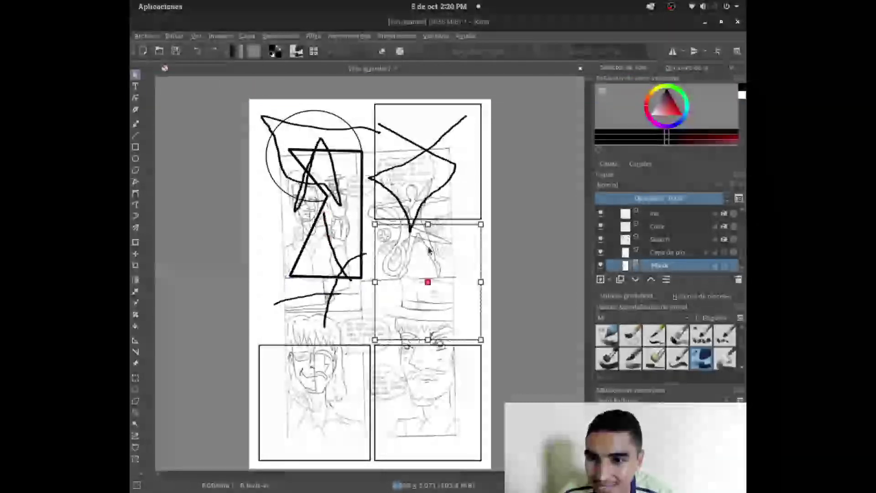
pyautogui.press('Delete')
pyautogui.click(346, 242)
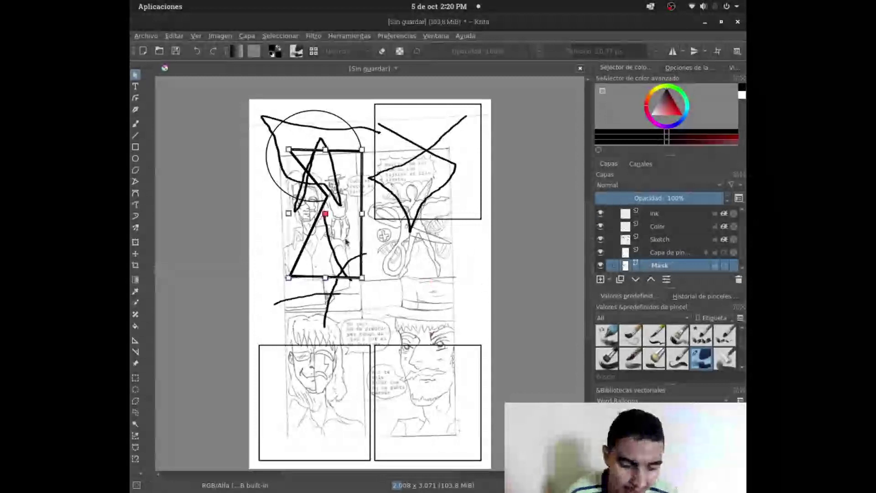
pyautogui.press('Delete')
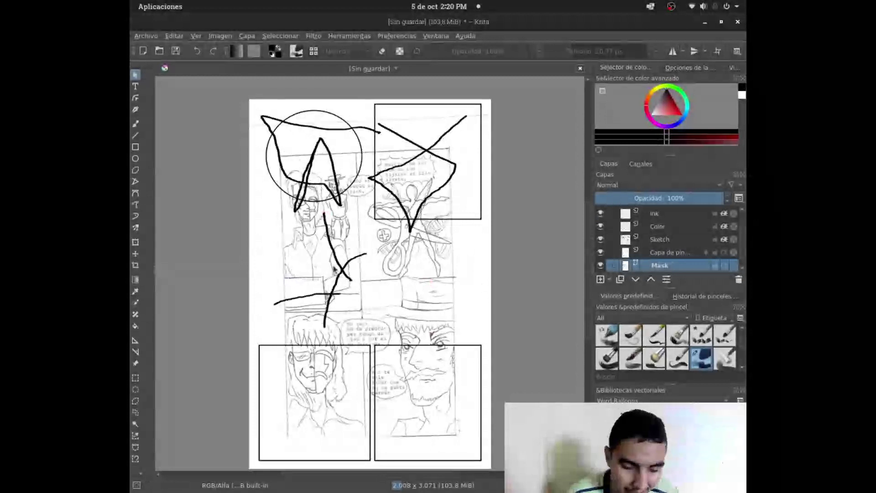
pyautogui.click(349, 190)
pyautogui.press('Delete')
# Reposition and resize the top-right panel frame, then paste a duplicate at the upper right.
pyautogui.click(430, 195)
pyautogui.moveTo(472, 170)
pyautogui.mouseDown()
pyautogui.moveTo(357, 181)
pyautogui.moveTo(377, 210)
pyautogui.moveTo(351, 210)
pyautogui.mouseUp()
pyautogui.moveTo(309, 266); pyautogui.dragTo(309, 325)
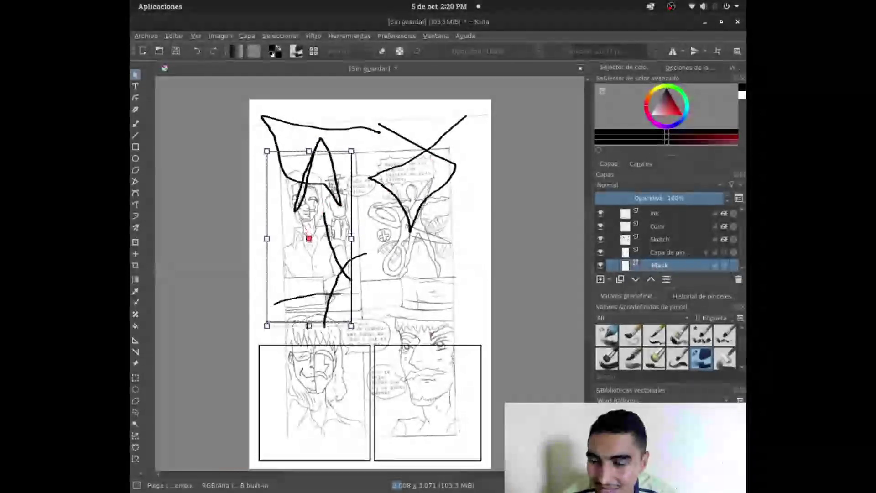
pyautogui.rightClick(352, 250)
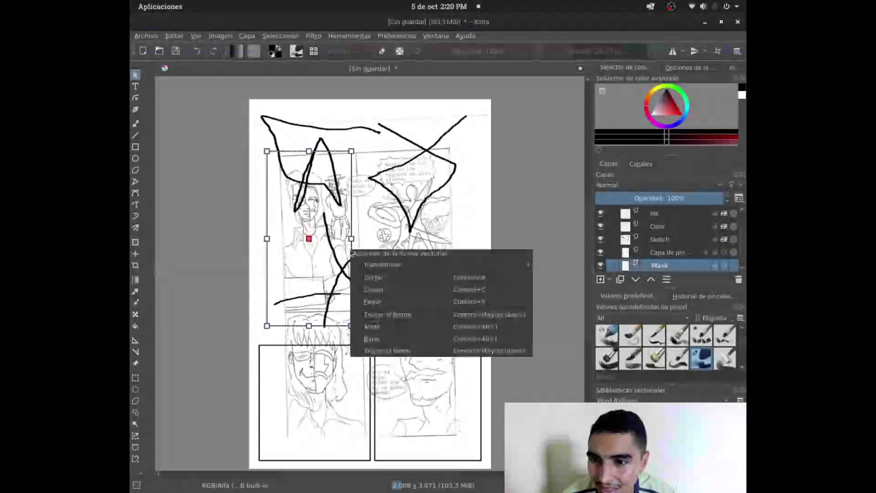
pyautogui.click(372, 290)
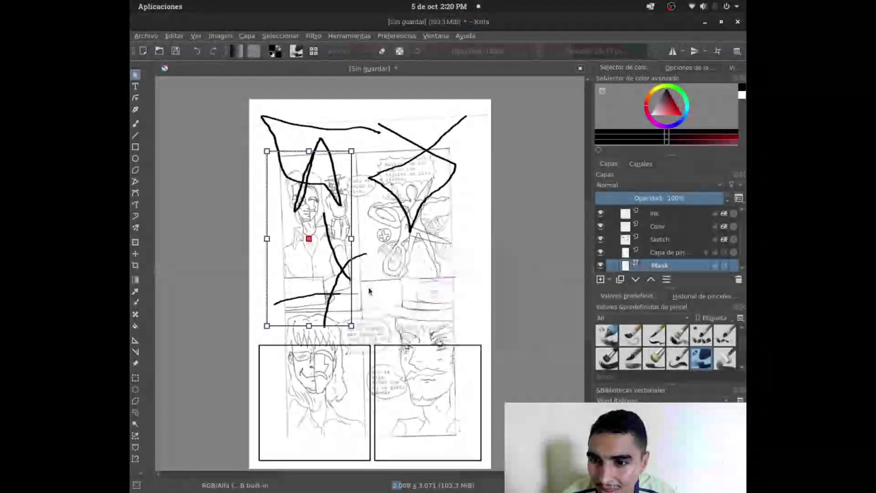
pyautogui.rightClick(380, 241)
pyautogui.click(397, 289)
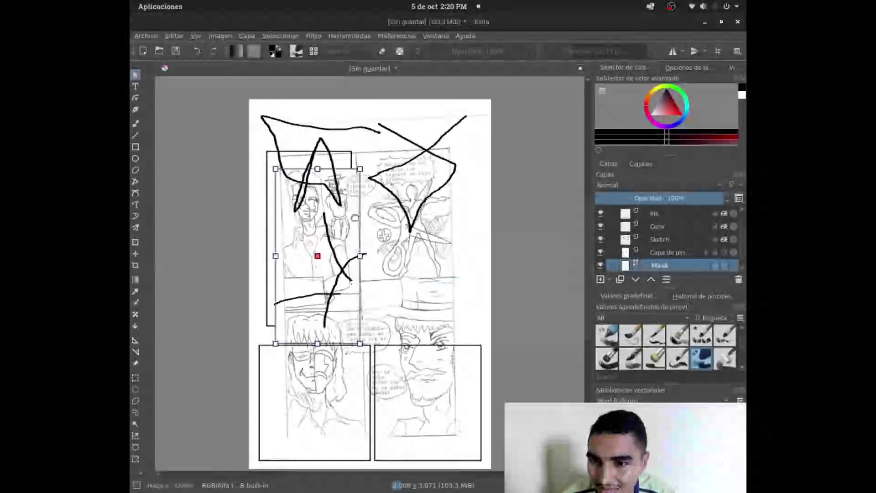
pyautogui.moveTo(353, 209)
pyautogui.mouseDown()
pyautogui.moveTo(441, 178)
pyautogui.moveTo(440, 188)
pyautogui.mouseUp()
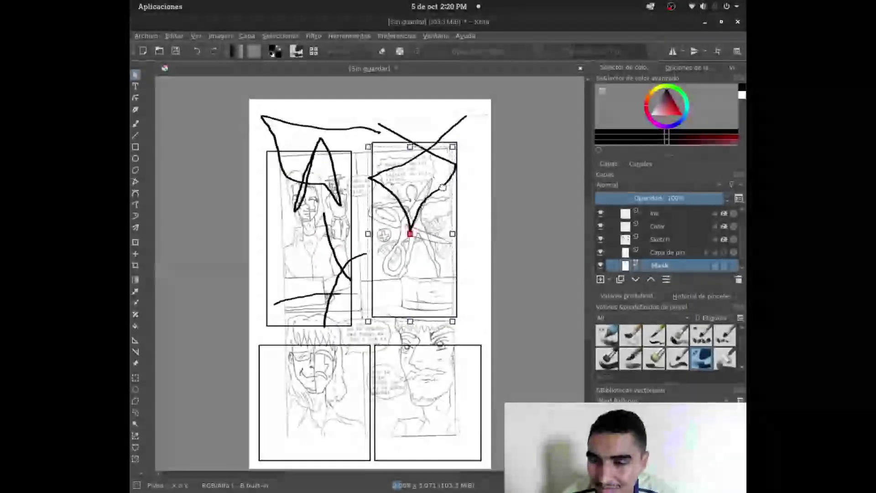
pyautogui.press('Return')
# Choose a brush preset on the Sketch layer and enlarge it slightly.
pyautogui.click(660, 239)
pyautogui.click(702, 361)
pyautogui.press(']')
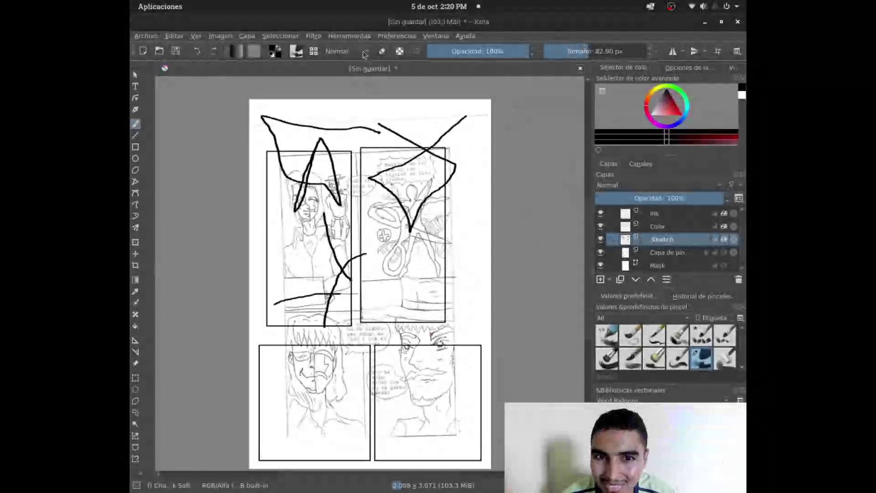
# Switch the brush to eraser mode and erase the black scribbles, loop and V stroke from both upper panels.
pyautogui.click(383, 51)
pyautogui.moveTo(349, 256)
pyautogui.mouseDown()
pyautogui.moveTo(337, 173)
pyautogui.moveTo(320, 151)
pyautogui.moveTo(303, 200)
pyautogui.moveTo(283, 144)
pyautogui.mouseUp()
pyautogui.moveTo(292, 182)
pyautogui.mouseDown()
pyautogui.moveTo(269, 119)
pyautogui.moveTo(267, 130)
pyautogui.moveTo(320, 137)
pyautogui.moveTo(313, 118)
pyautogui.moveTo(361, 137)
pyautogui.mouseUp()
pyautogui.moveTo(299, 198); pyautogui.dragTo(296, 211)
pyautogui.moveTo(330, 276)
pyautogui.mouseDown()
pyautogui.moveTo(326, 221)
pyautogui.moveTo(353, 279)
pyautogui.moveTo(368, 256)
pyautogui.mouseUp()
pyautogui.moveTo(335, 284)
pyautogui.mouseDown()
pyautogui.moveTo(325, 325)
pyautogui.moveTo(332, 285)
pyautogui.moveTo(266, 305)
pyautogui.moveTo(322, 305)
pyautogui.mouseUp()
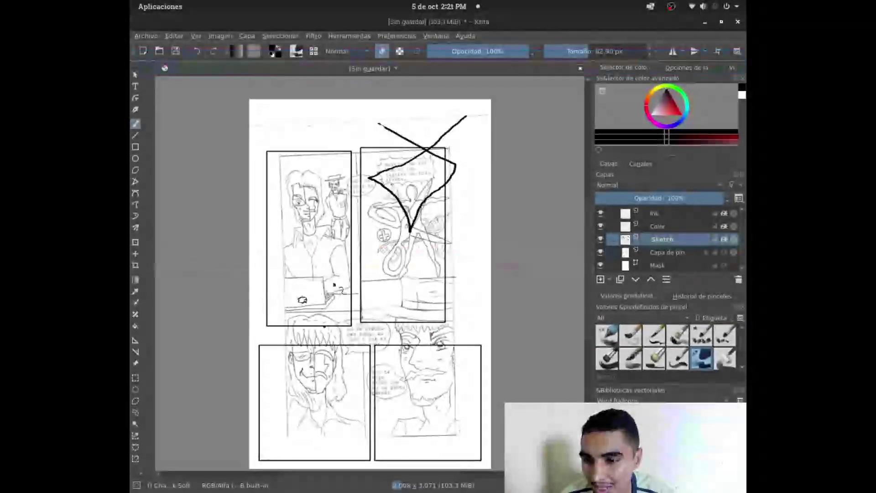
pyautogui.moveTo(375, 179)
pyautogui.mouseDown()
pyautogui.moveTo(418, 240)
pyautogui.moveTo(399, 194)
pyautogui.moveTo(366, 179)
pyautogui.moveTo(401, 166)
pyautogui.moveTo(461, 121)
pyautogui.moveTo(385, 181)
pyautogui.moveTo(383, 171)
pyautogui.moveTo(422, 158)
pyautogui.moveTo(457, 124)
pyautogui.moveTo(414, 145)
pyautogui.mouseUp()
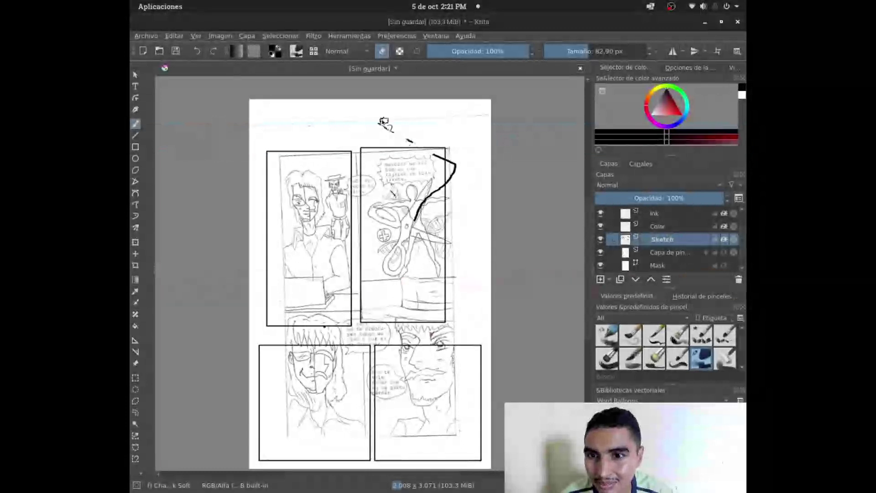
pyautogui.moveTo(408, 141)
pyautogui.mouseDown()
pyautogui.moveTo(463, 171)
pyautogui.moveTo(434, 203)
pyautogui.moveTo(428, 196)
pyautogui.moveTo(448, 177)
pyautogui.mouseUp()
# On the Mask layer, widen the upper-right panel frame slightly.
pyautogui.click(669, 265)
pyautogui.click(448, 320)
pyautogui.moveTo(445, 323); pyautogui.dragTo(454, 321)
# Resize the bottom-left panel frame: right and left edges inward, top and bottom edges raised.
pyautogui.click(409, 359)
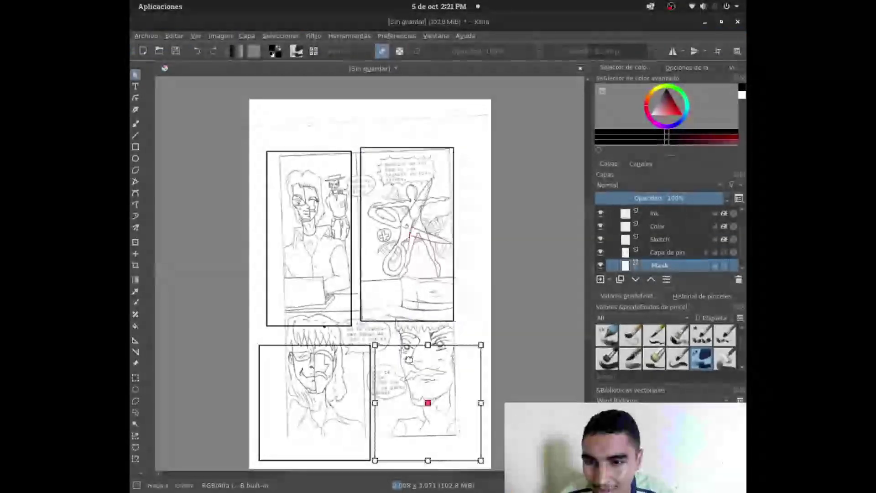
pyautogui.click(367, 377)
pyautogui.moveTo(370, 402); pyautogui.dragTo(355, 400)
pyautogui.moveTo(307, 345); pyautogui.dragTo(306, 329)
pyautogui.moveTo(306, 460); pyautogui.dragTo(307, 444)
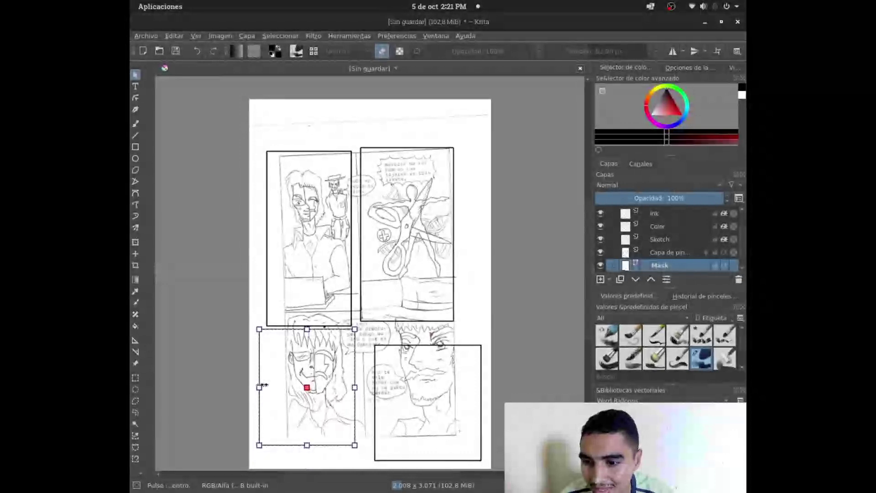
pyautogui.moveTo(264, 386); pyautogui.dragTo(269, 386)
# Move the bottom-right panel frame up and left and narrow it.
pyautogui.click(417, 345)
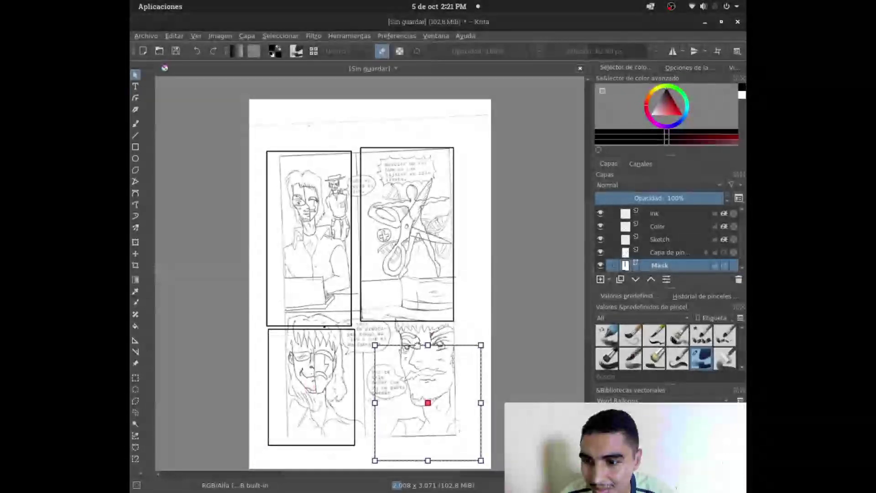
pyautogui.moveTo(413, 352); pyautogui.dragTo(400, 335)
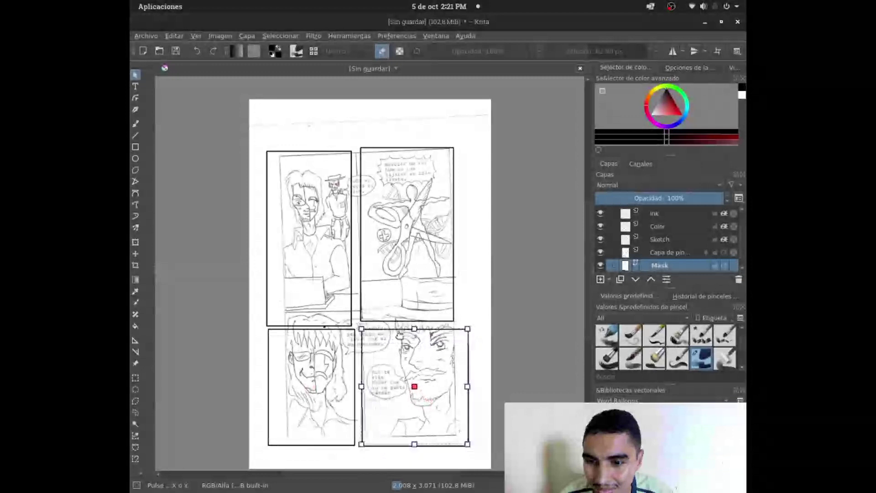
pyautogui.moveTo(466, 386); pyautogui.dragTo(454, 386)
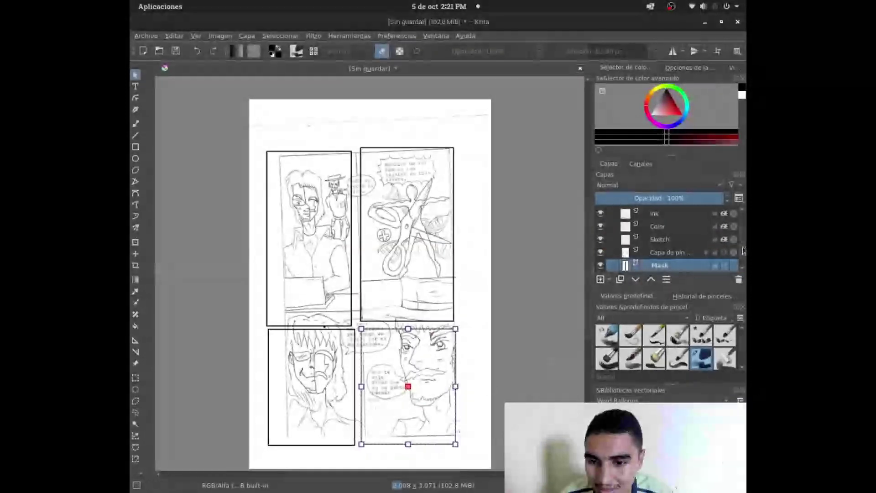
pyautogui.scroll(-1, 743, 251)
# Set the paint layer to 69% opacity and ready a 2.88 px blue brush.
pyautogui.click(678, 240)
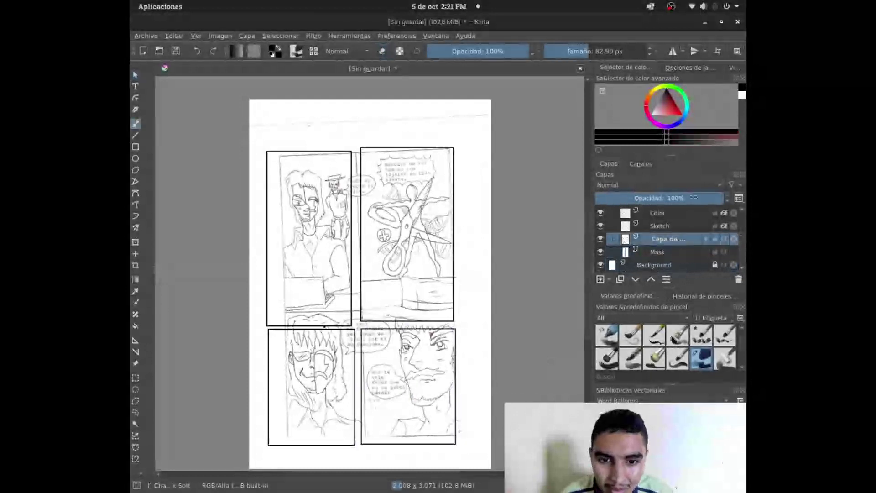
pyautogui.moveTo(697, 197); pyautogui.dragTo(690, 197)
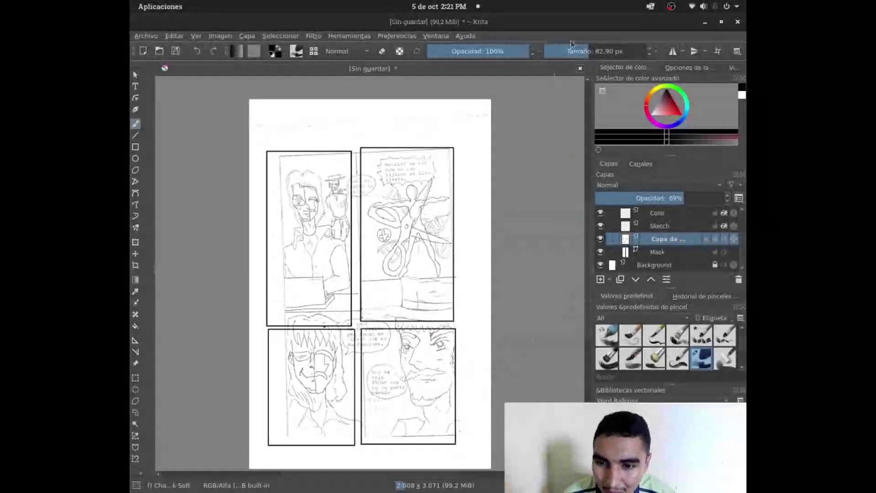
pyautogui.moveTo(572, 44); pyautogui.dragTo(553, 45)
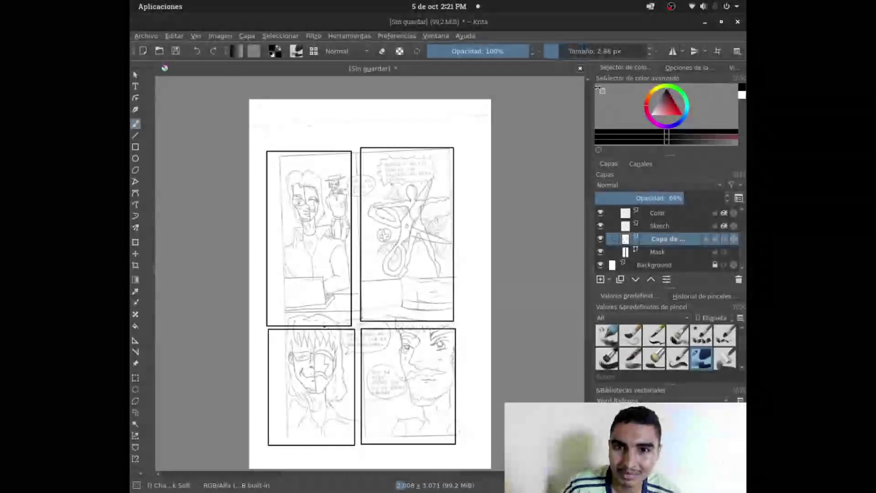
pyautogui.moveTo(685, 120); pyautogui.dragTo(679, 112)
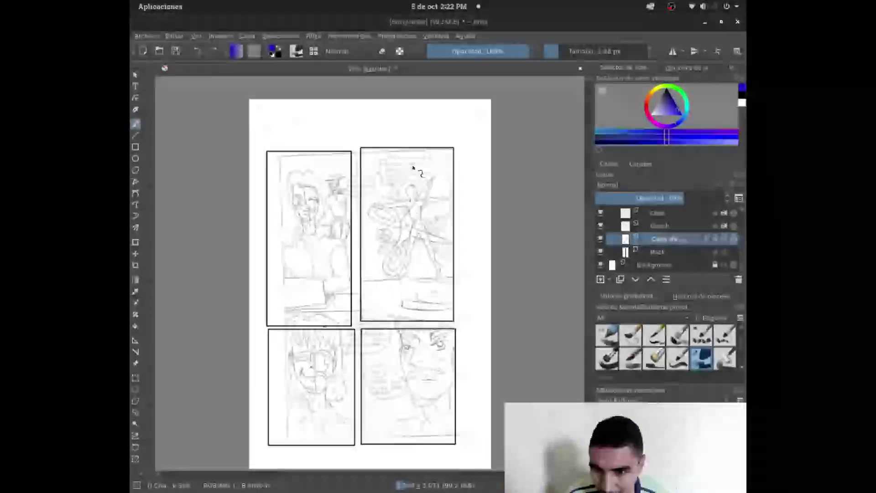
# Enlarge the brush to about 29 px and sketch purple strokes over the bottom-right figure's face and body.
pyautogui.moveTo(561, 57); pyautogui.dragTo(576, 51)
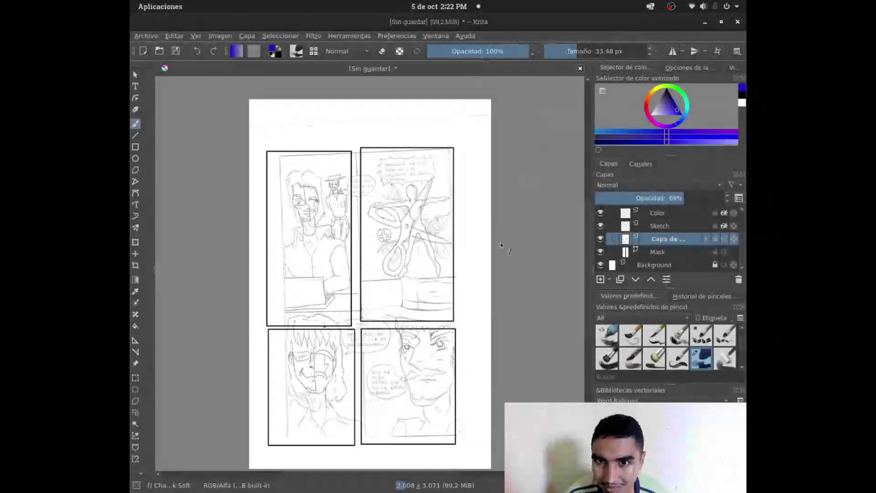
pyautogui.moveTo(453, 365); pyautogui.dragTo(430, 365)
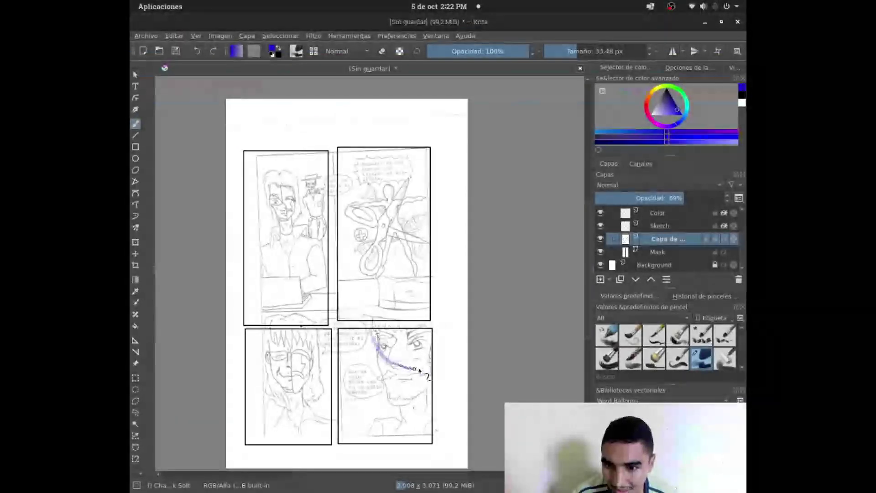
pyautogui.moveTo(410, 380); pyautogui.dragTo(372, 325)
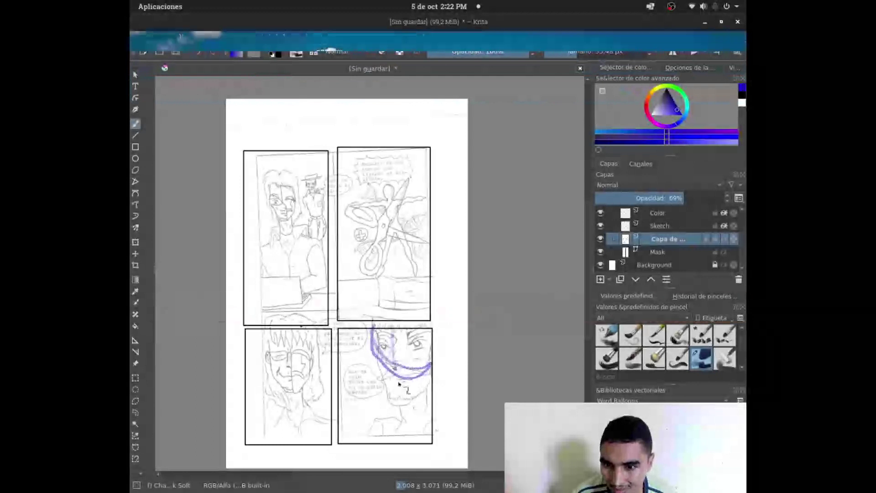
pyautogui.moveTo(377, 358); pyautogui.dragTo(431, 362)
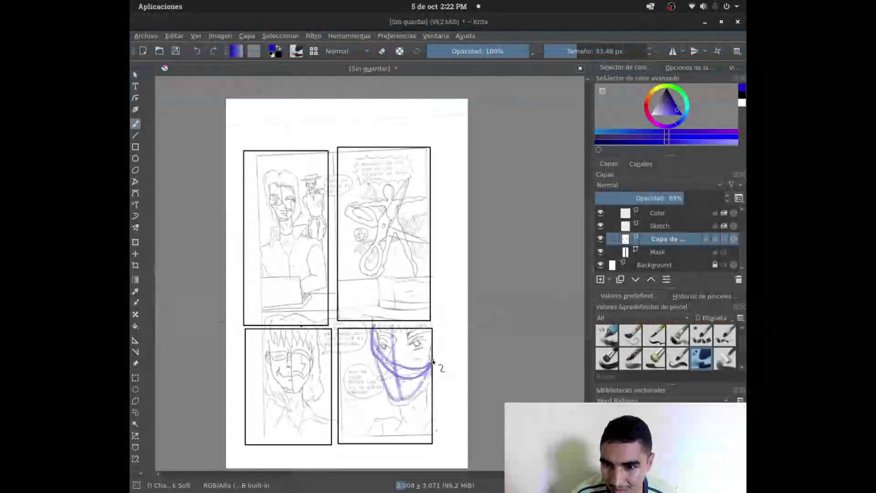
pyautogui.moveTo(401, 403); pyautogui.dragTo(408, 424)
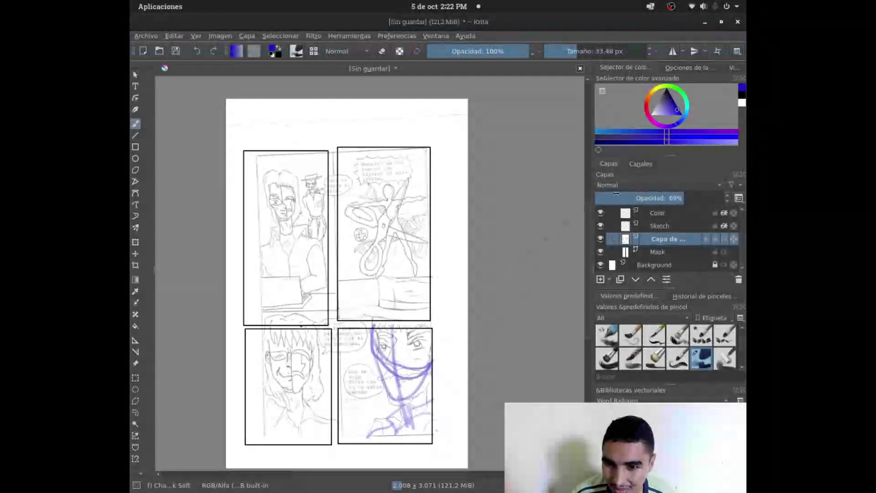
# Make the Sketch layer active, then switch to the Ink layer.
pyautogui.click(680, 227)
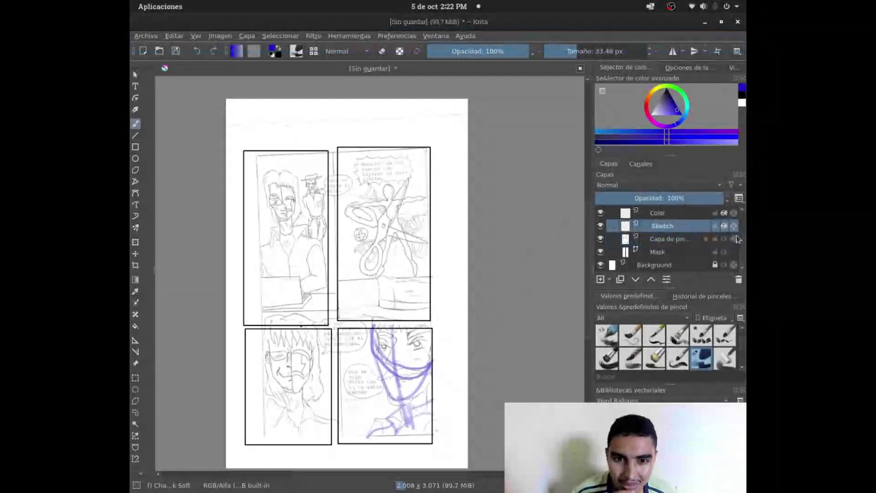
pyautogui.scroll(2, 719, 244)
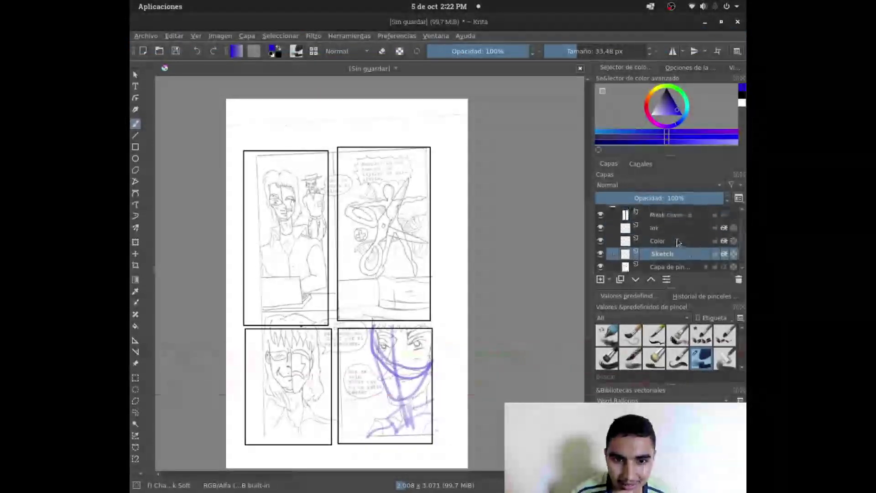
pyautogui.click(678, 228)
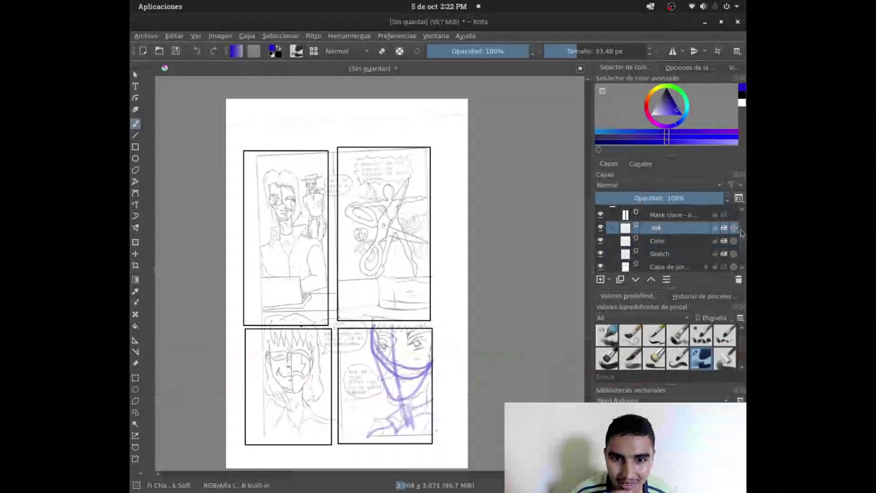
pyautogui.scroll(1, 742, 231)
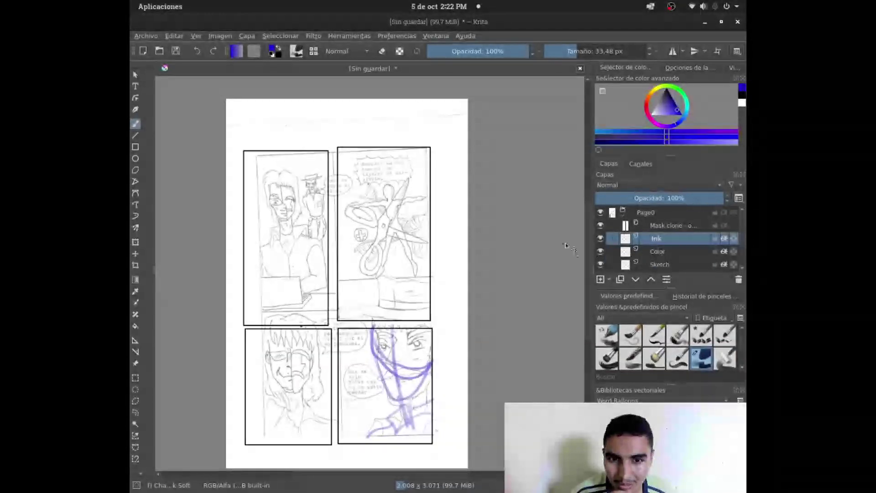
pyautogui.click(397, 36)
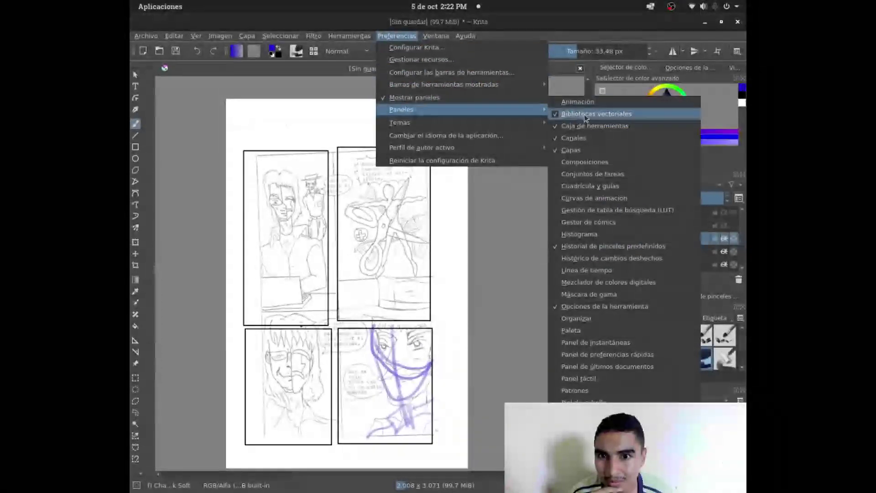
pyautogui.moveTo(402, 109)
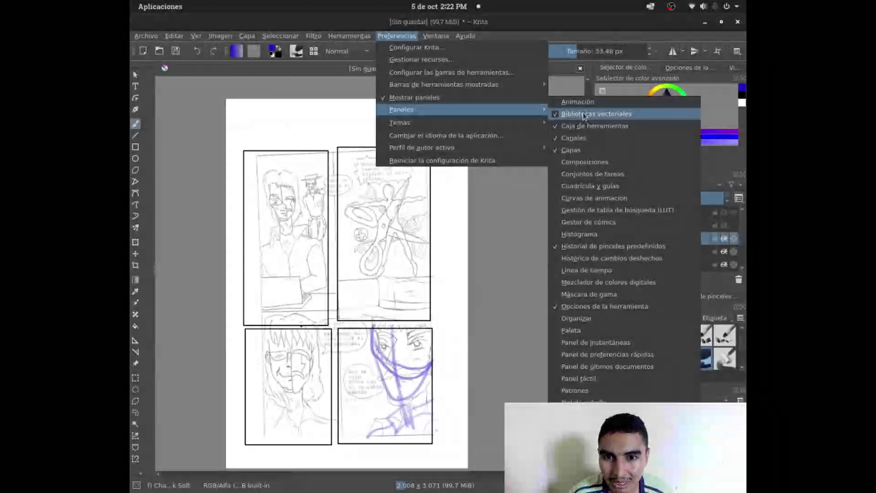
pyautogui.click(585, 117)
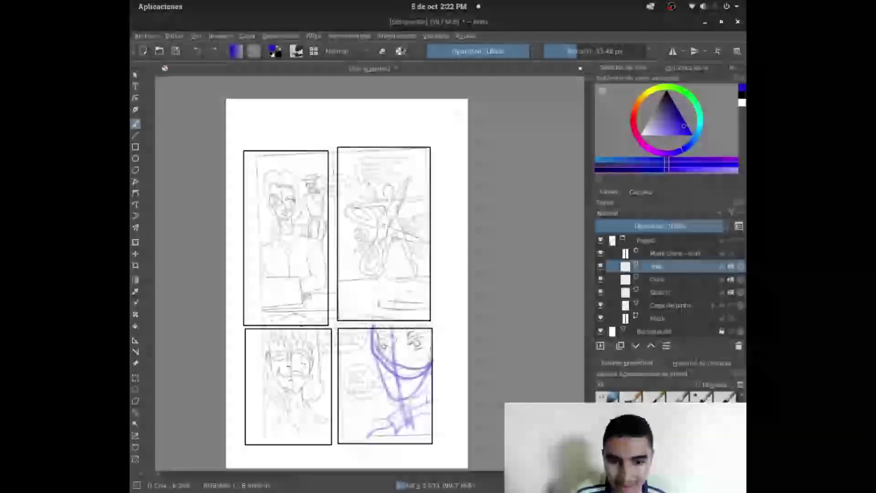
pyautogui.click(396, 36)
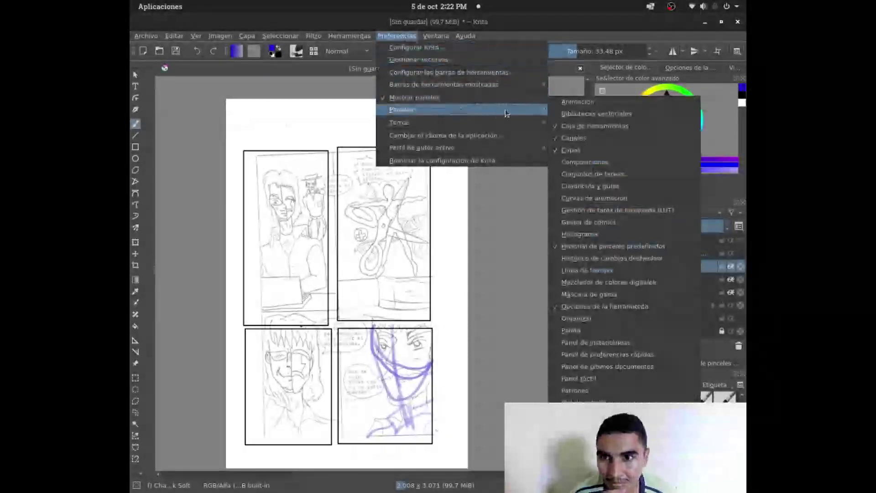
pyautogui.click(584, 117)
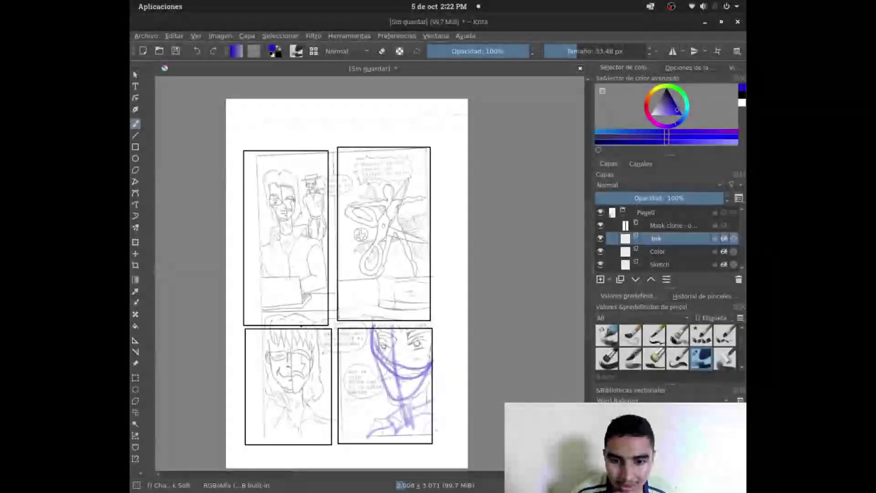
# Drop a Bibliotecas vectoriales word balloon onto the bottom-right panel, shrink it, then delete it.
pyautogui.moveTo(526, 400); pyautogui.dragTo(438, 330)
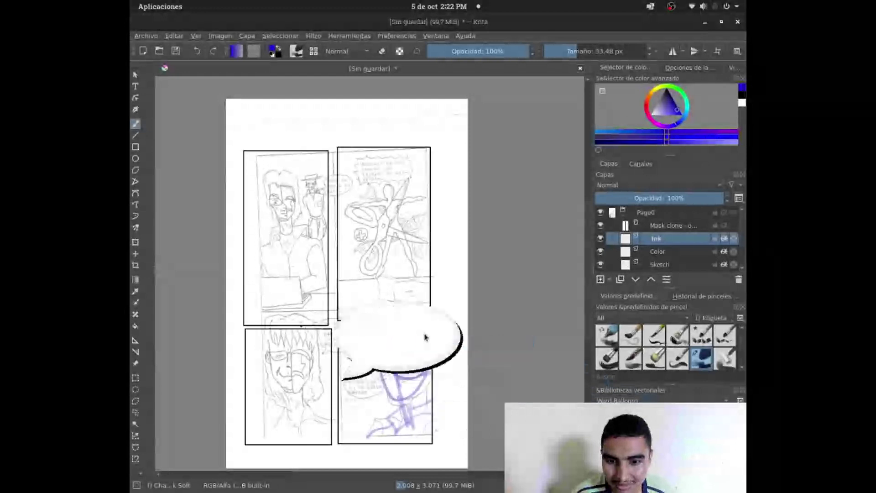
pyautogui.moveTo(463, 300)
pyautogui.mouseDown()
pyautogui.moveTo(426, 328)
pyautogui.moveTo(404, 354)
pyautogui.moveTo(412, 356)
pyautogui.mouseUp()
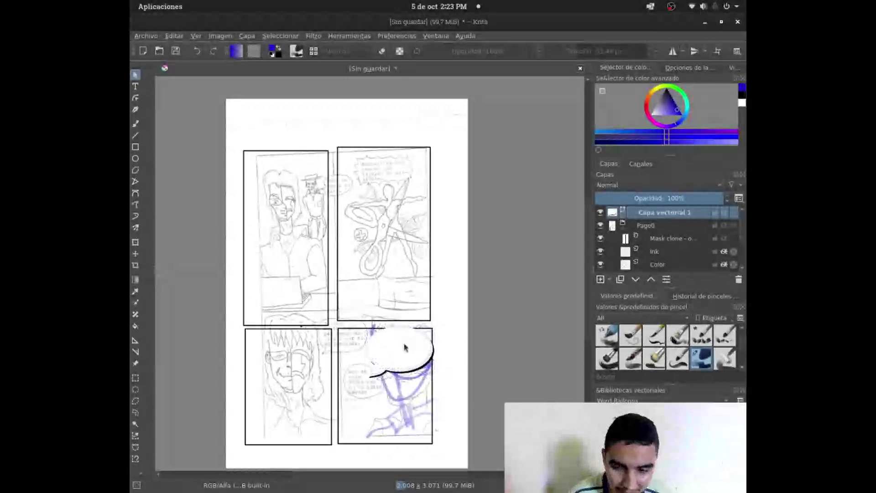
pyautogui.press('Delete')
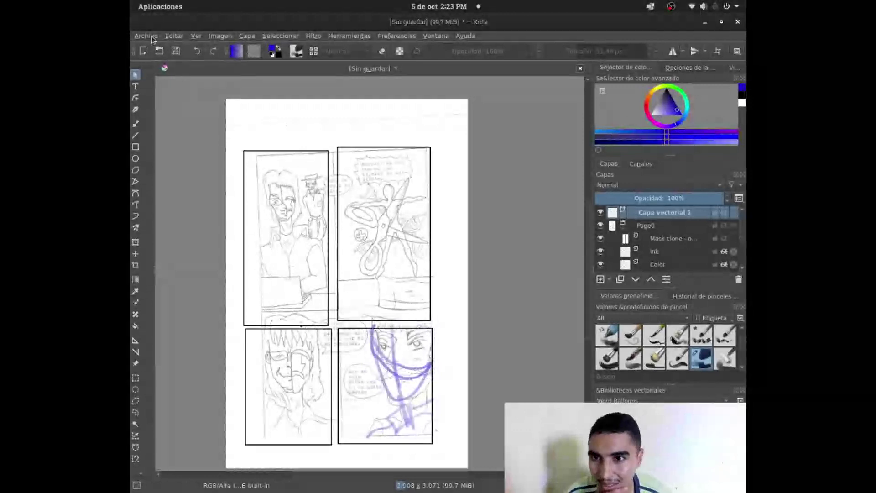
# Open the pag 11.kra file from the file browser.
pyautogui.click(160, 51)
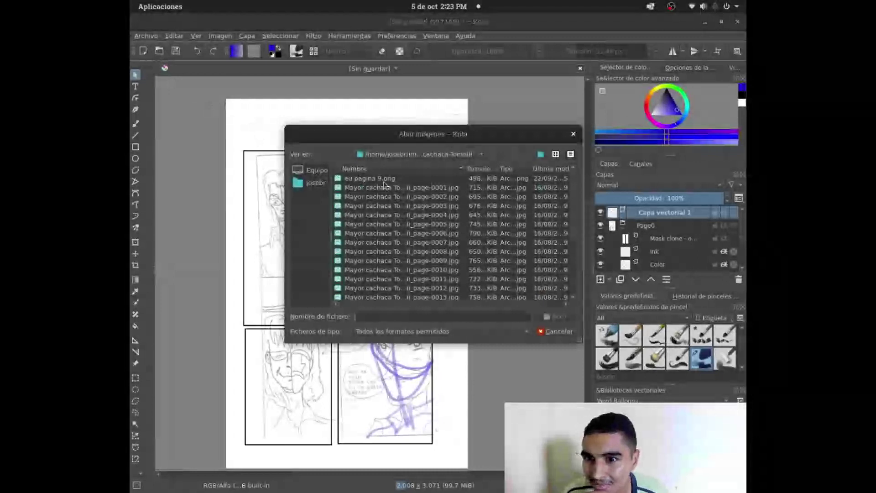
pyautogui.moveTo(573, 229); pyautogui.dragTo(570, 299)
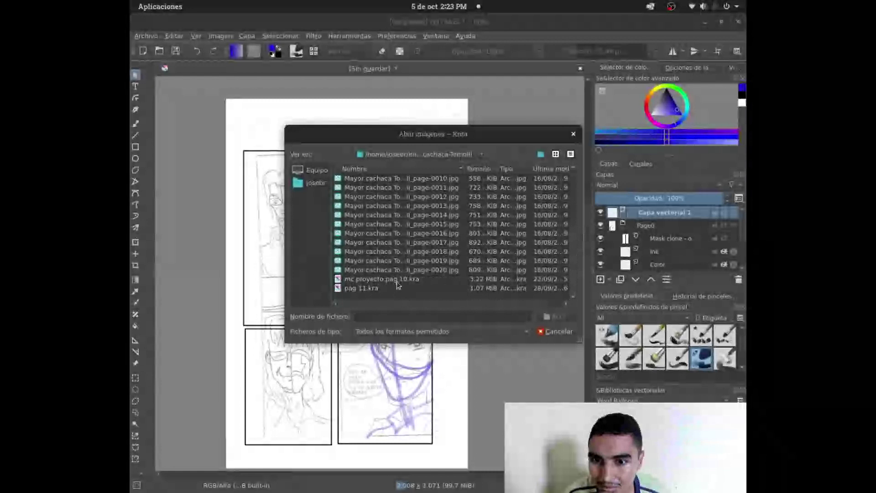
pyautogui.click(375, 289)
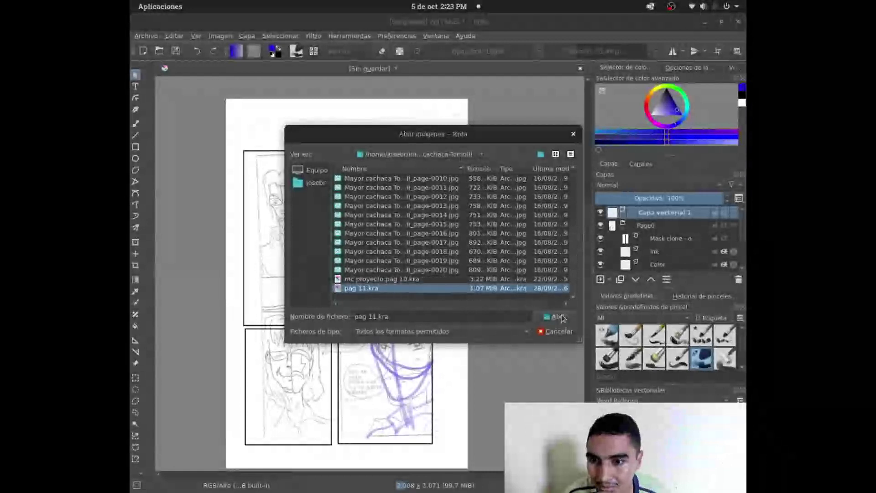
pyautogui.click(554, 315)
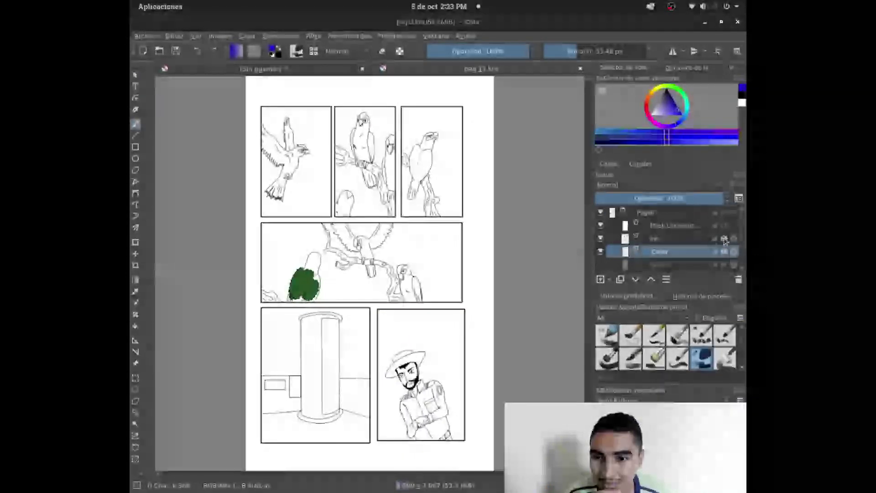
# Select and show the Sketch layer, then toggle the Ink layer off and back on.
pyautogui.scroll(-2, 742, 260)
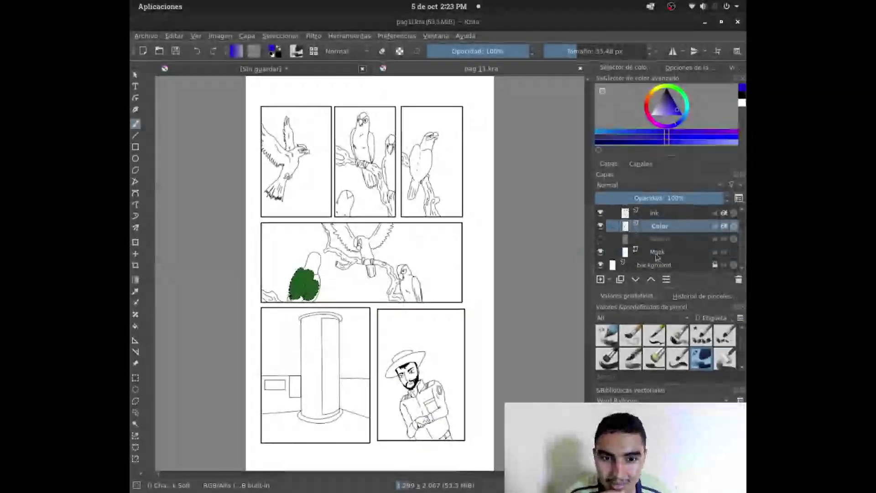
pyautogui.click(661, 255)
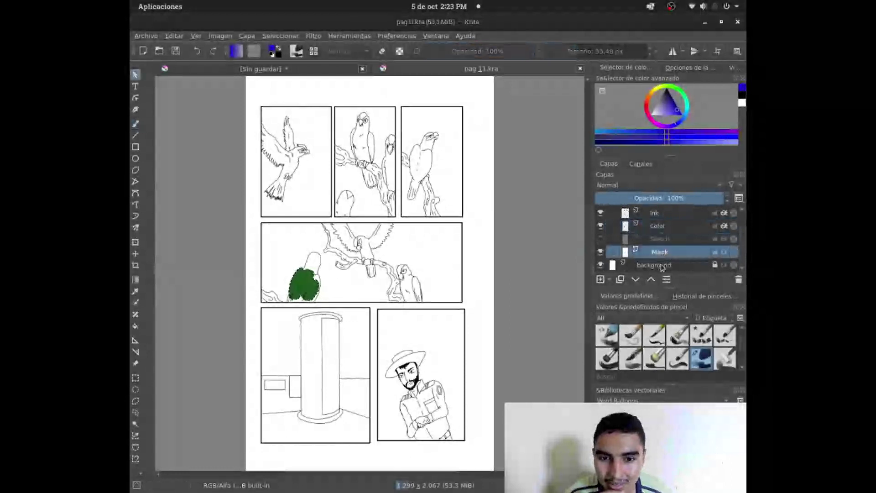
pyautogui.click(673, 239)
pyautogui.click(600, 239)
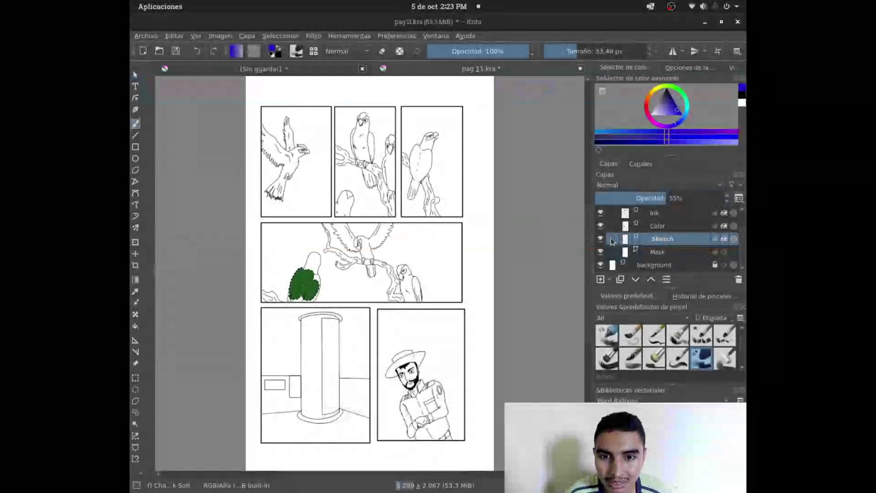
pyautogui.click(601, 214)
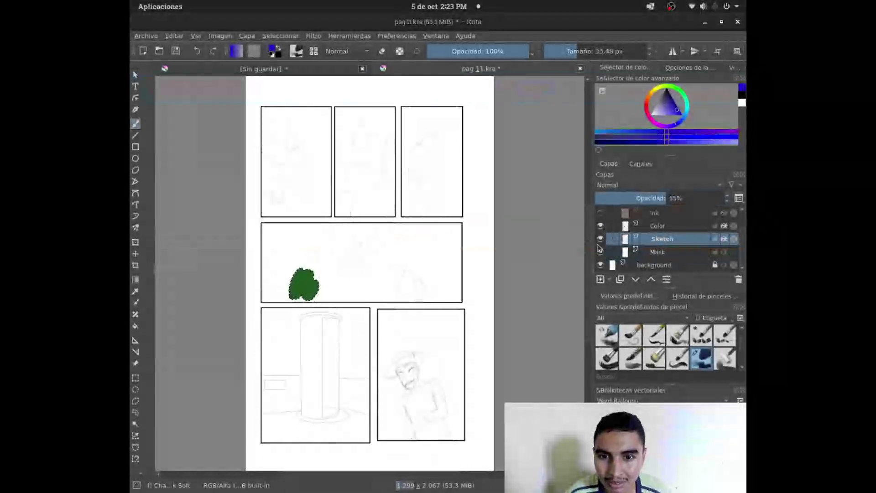
pyautogui.click(601, 213)
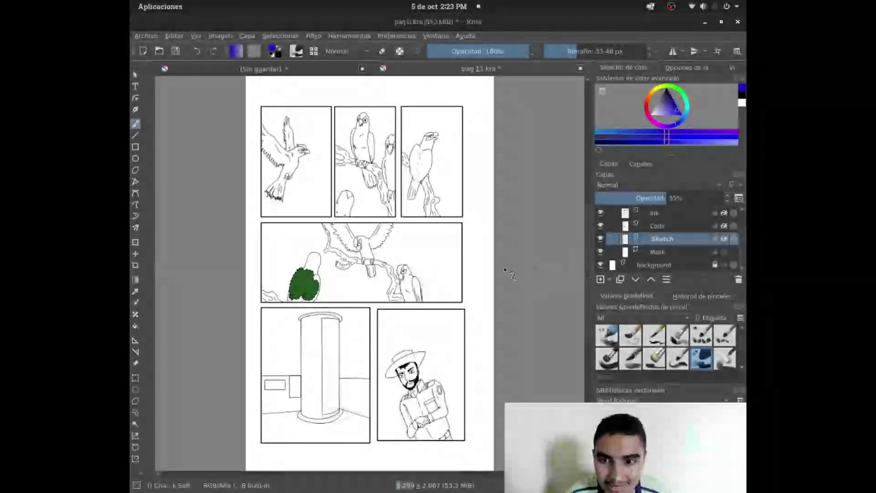
# Freehand-select the left parrot's head and fill it with purple.
pyautogui.scroll(3, 338, 245)
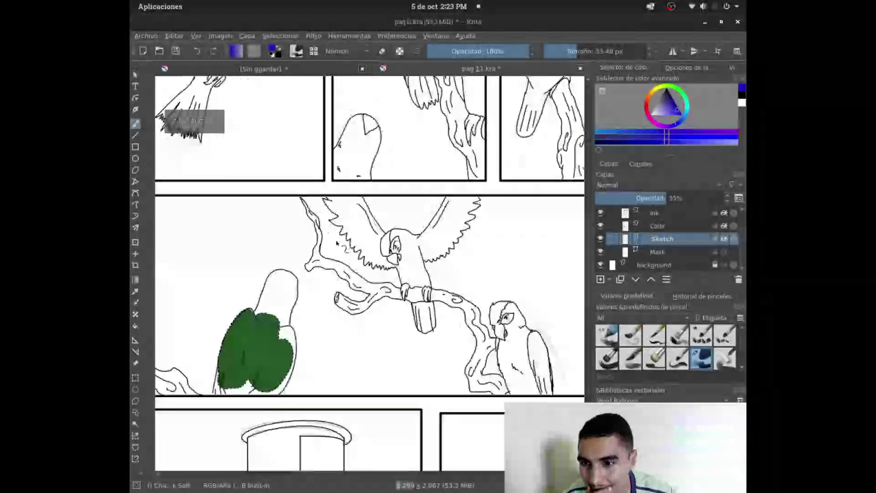
pyautogui.click(136, 413)
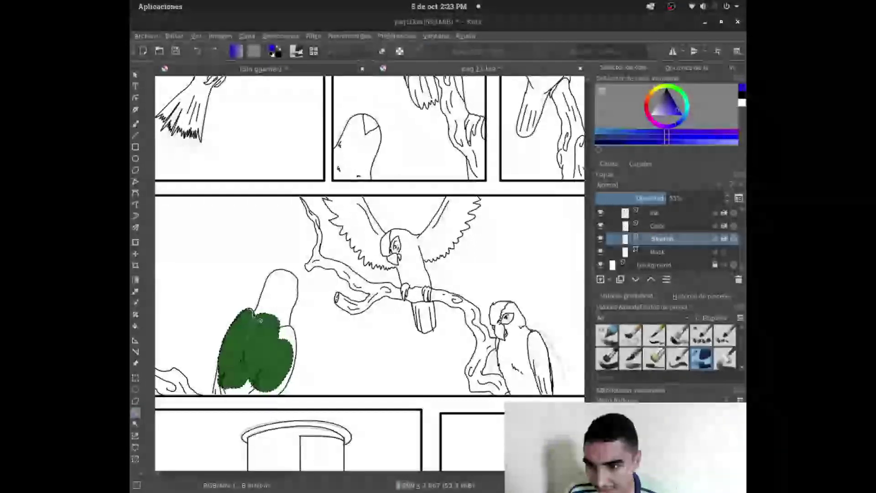
pyautogui.moveTo(271, 295); pyautogui.dragTo(289, 297)
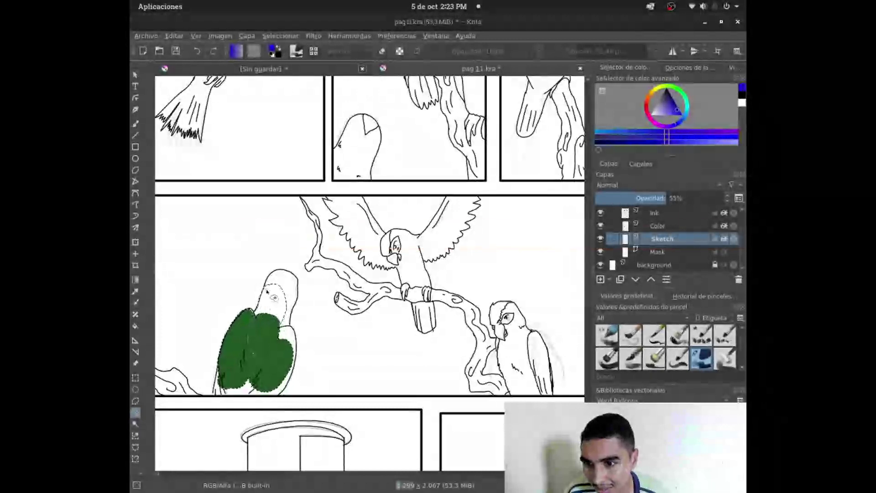
pyautogui.moveTo(280, 278); pyautogui.dragTo(287, 314)
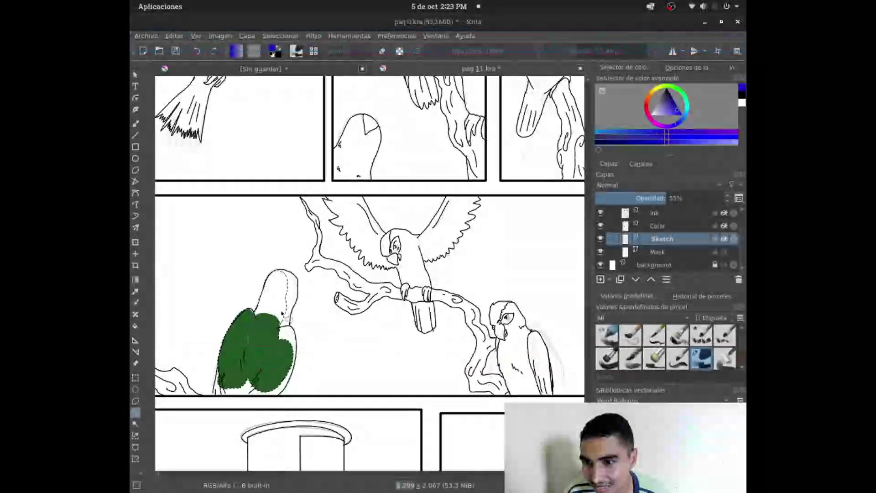
pyautogui.press('f')
pyautogui.click(275, 301)
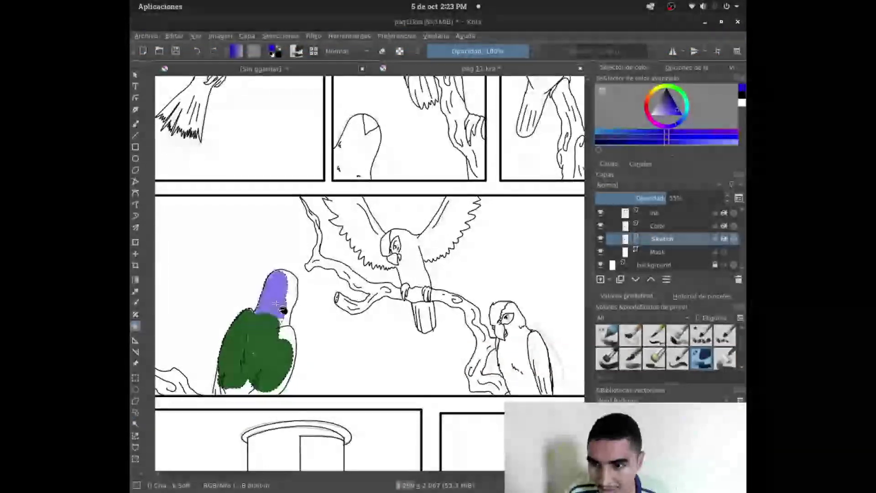
# Sample the green of the parrot's body and refill the head with it.
pyautogui.moveTo(681, 94); pyautogui.dragTo(676, 91)
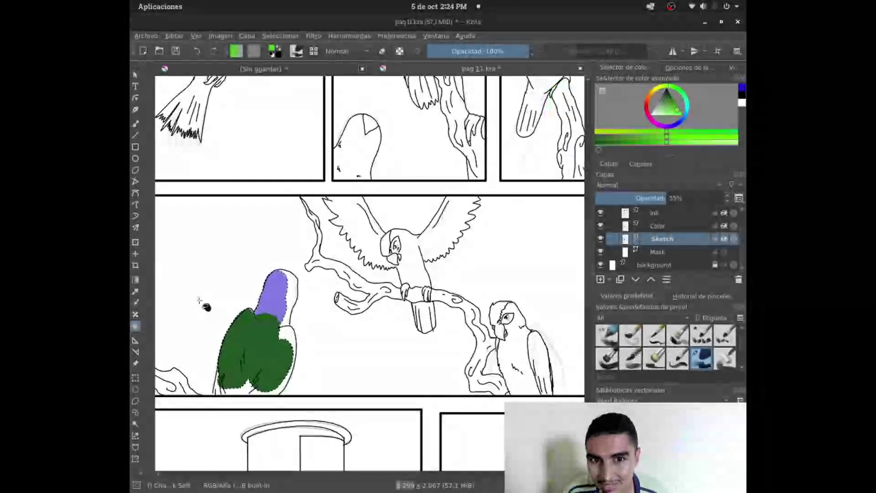
pyautogui.click(135, 292)
pyautogui.click(258, 338)
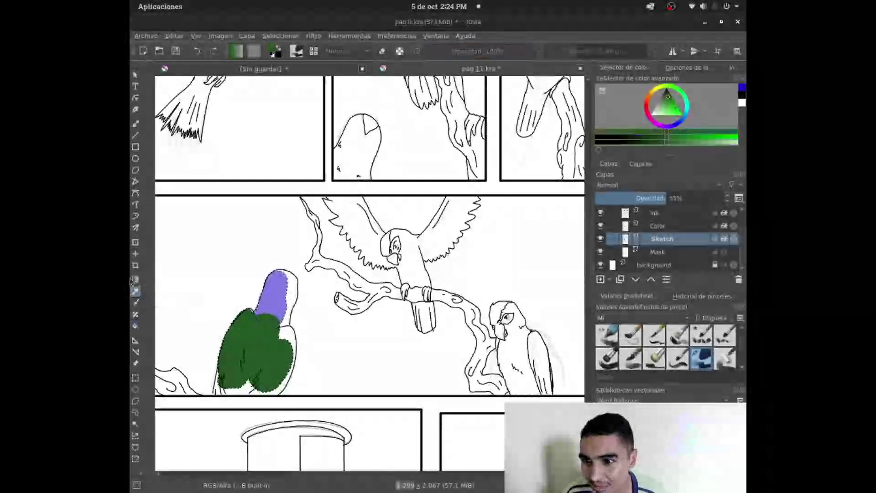
pyautogui.click(136, 158)
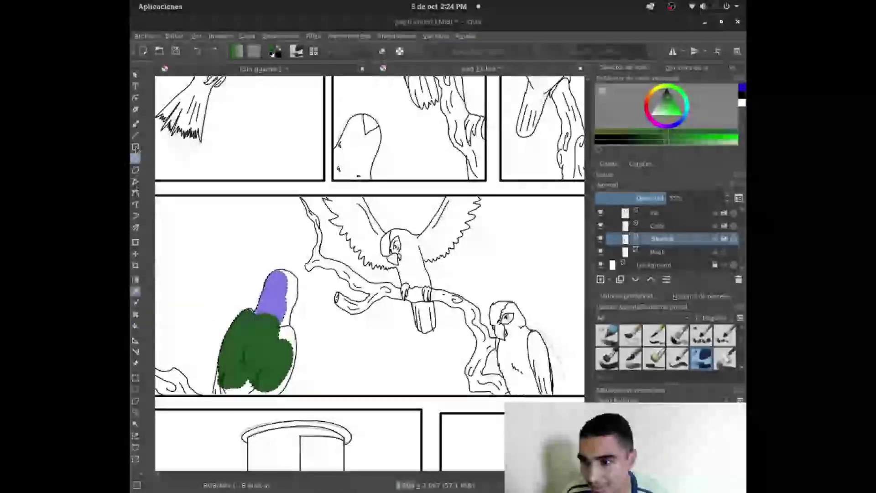
pyautogui.click(136, 328)
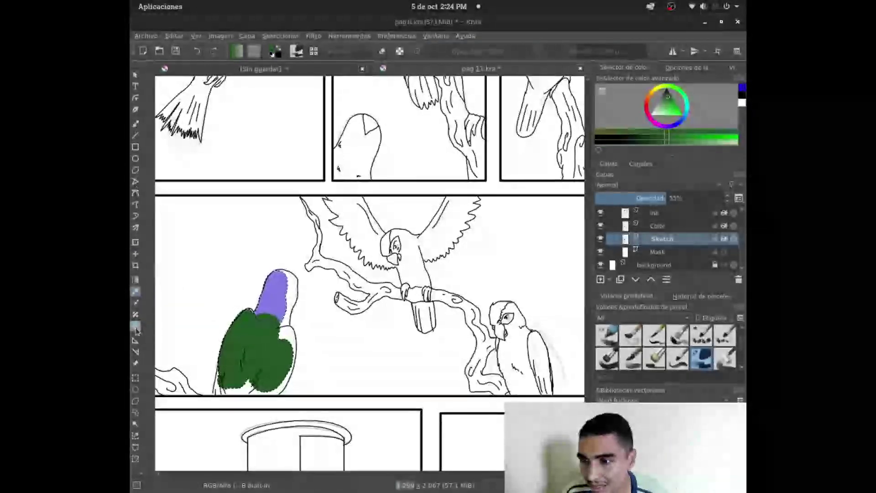
pyautogui.click(276, 296)
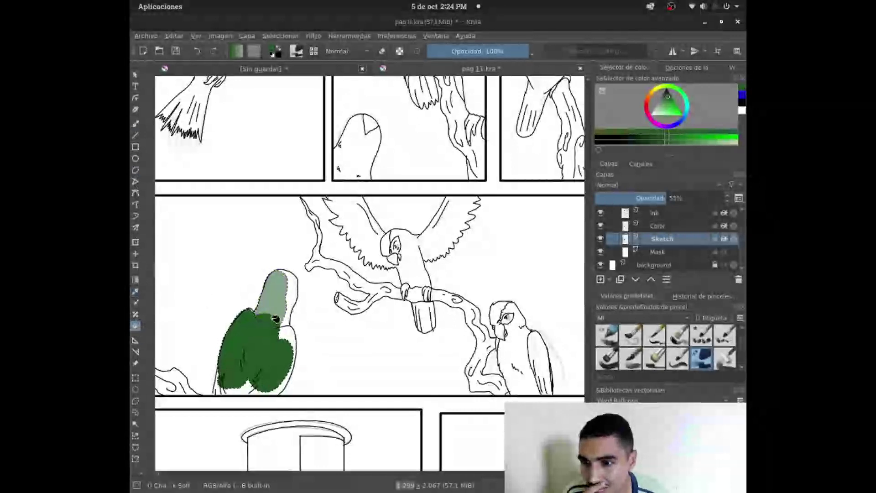
# Switch between the sampler, Fill and Elliptical Selection tools, ending on Elliptical Selection.
pyautogui.click(135, 291)
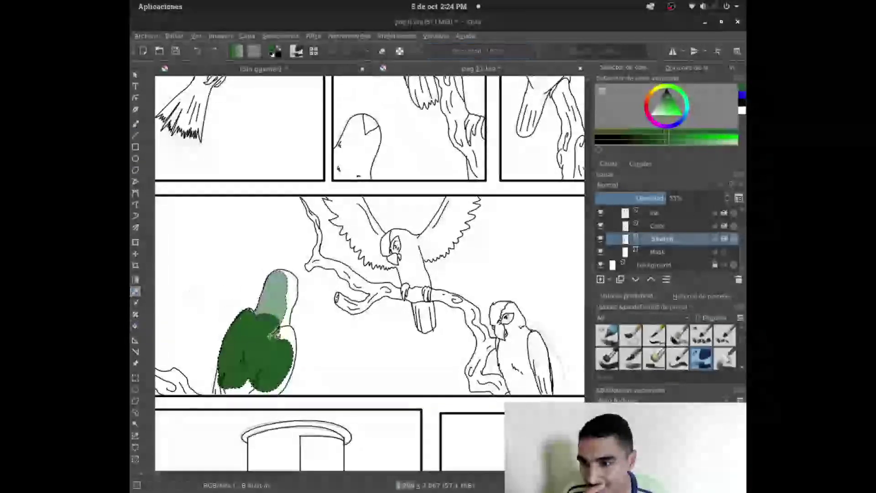
pyautogui.click(135, 325)
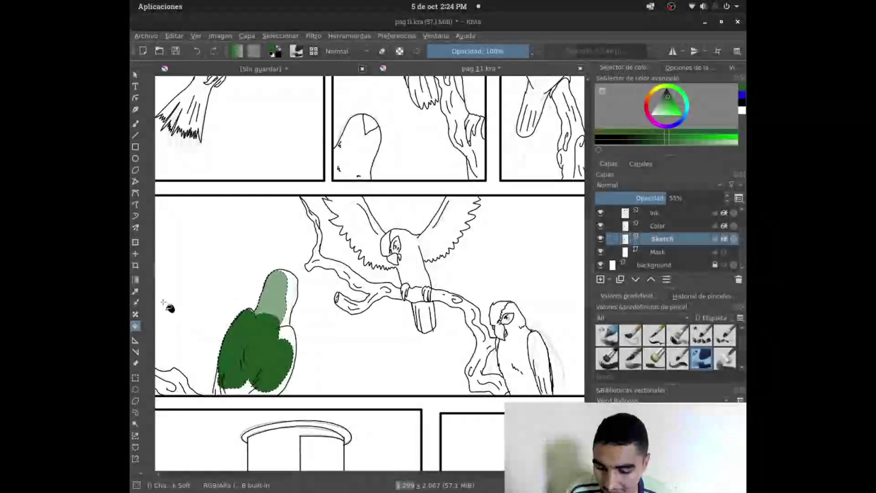
pyautogui.click(135, 412)
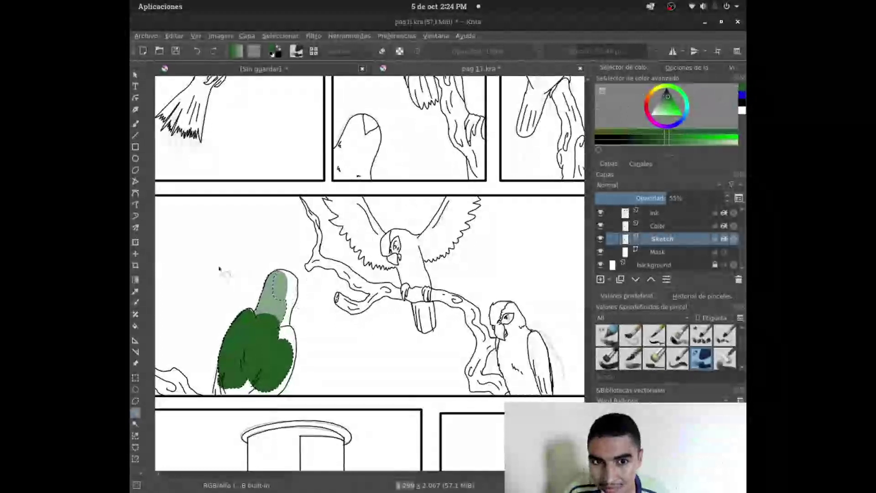
pyautogui.click(135, 325)
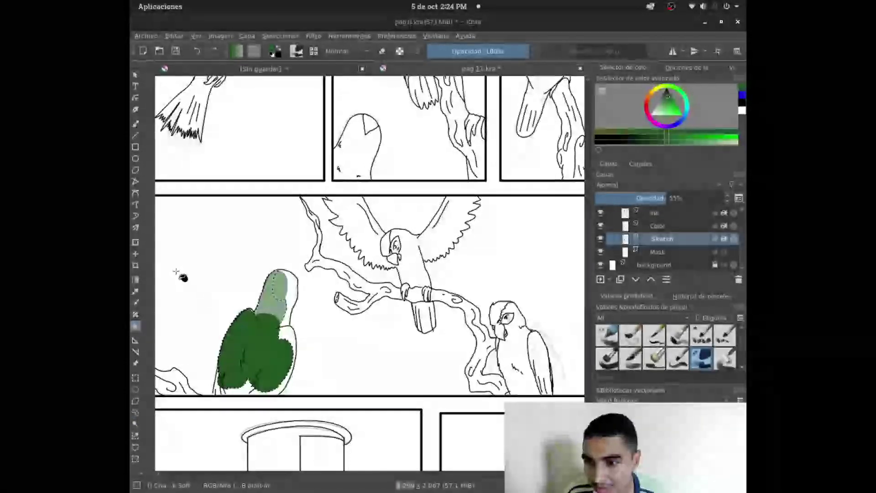
pyautogui.click(135, 412)
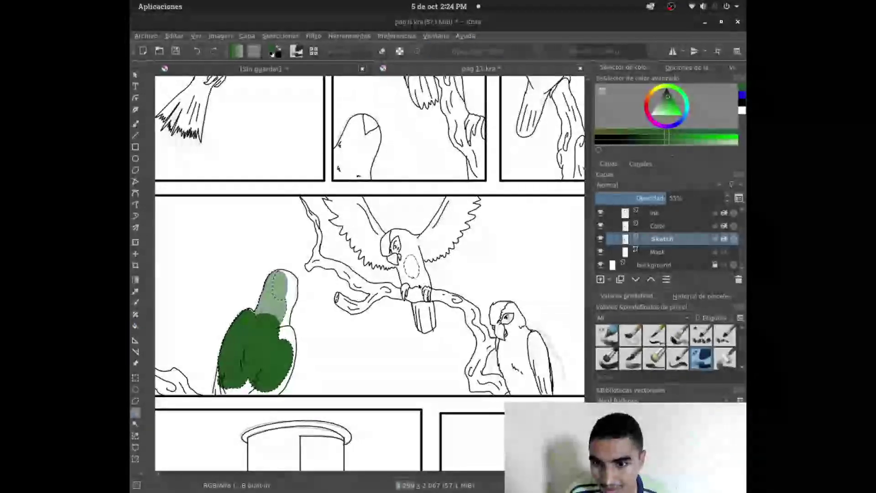
# Fill the chest oval with green, raise layer opacity from 55% to 100%, and brush over it.
pyautogui.press('f')
pyautogui.click(413, 272)
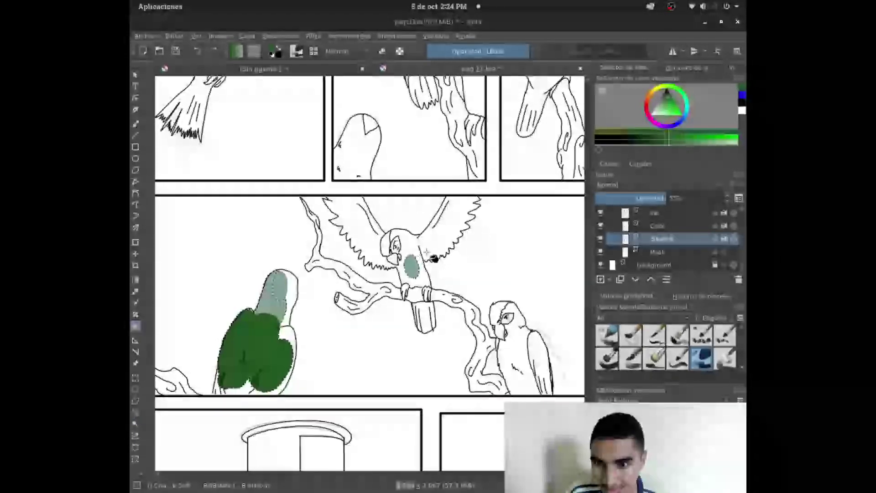
pyautogui.moveTo(701, 200); pyautogui.dragTo(727, 206)
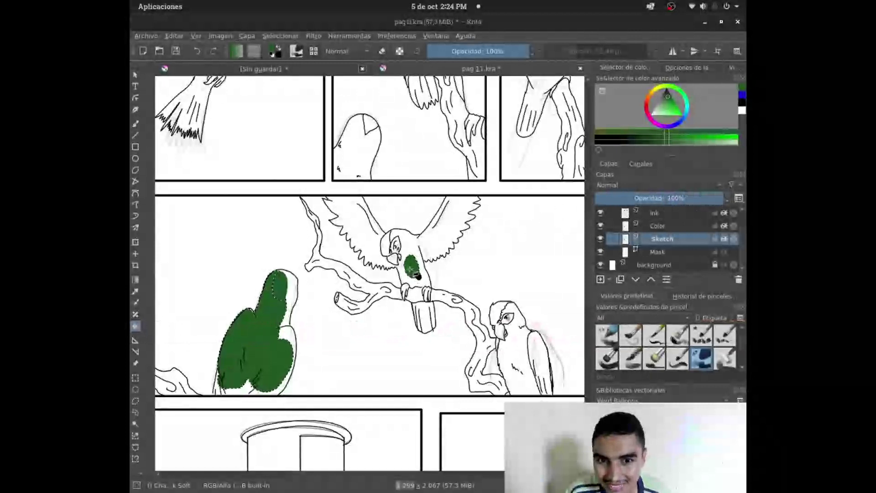
pyautogui.moveTo(415, 266); pyautogui.dragTo(411, 274)
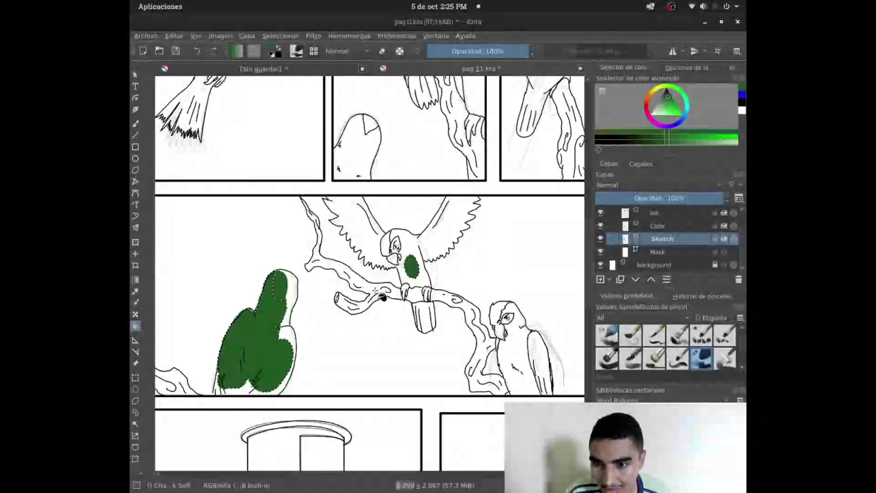
# Freehand-select the perched parrot's head and chest patch.
pyautogui.click(136, 413)
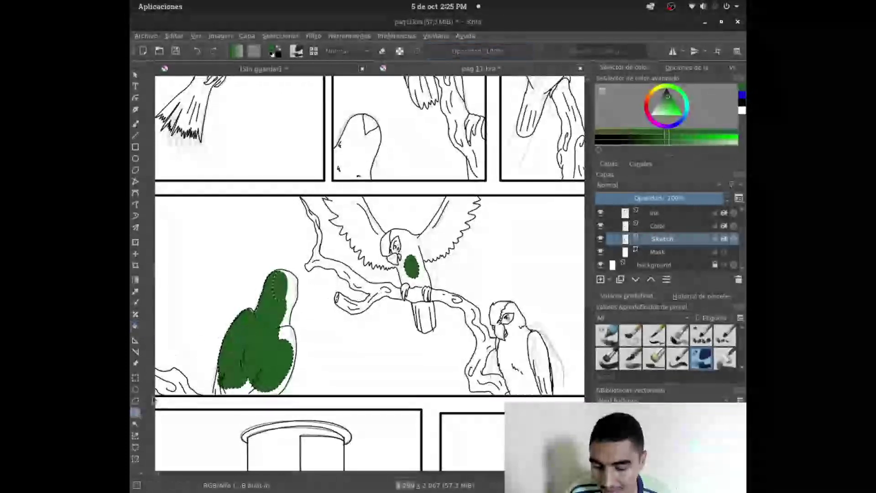
pyautogui.moveTo(395, 258); pyautogui.dragTo(416, 266)
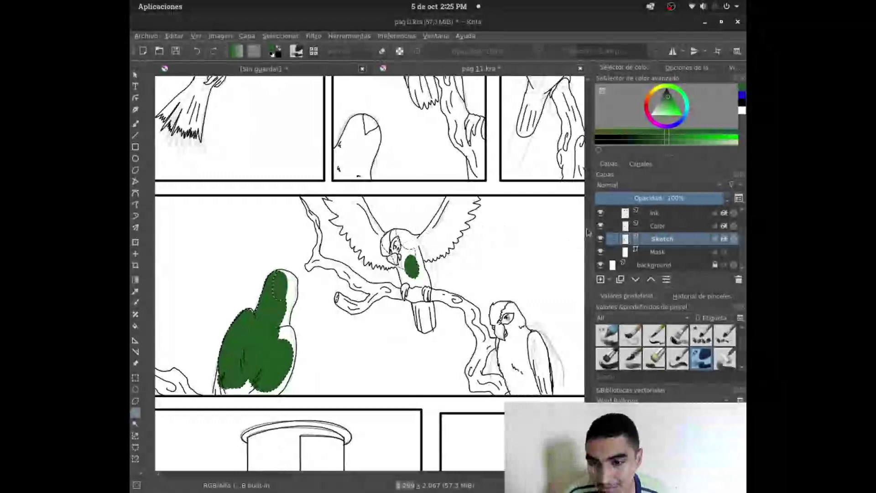
pyautogui.scroll(5, 577, 205)
pyautogui.scroll(5, 570, 142)
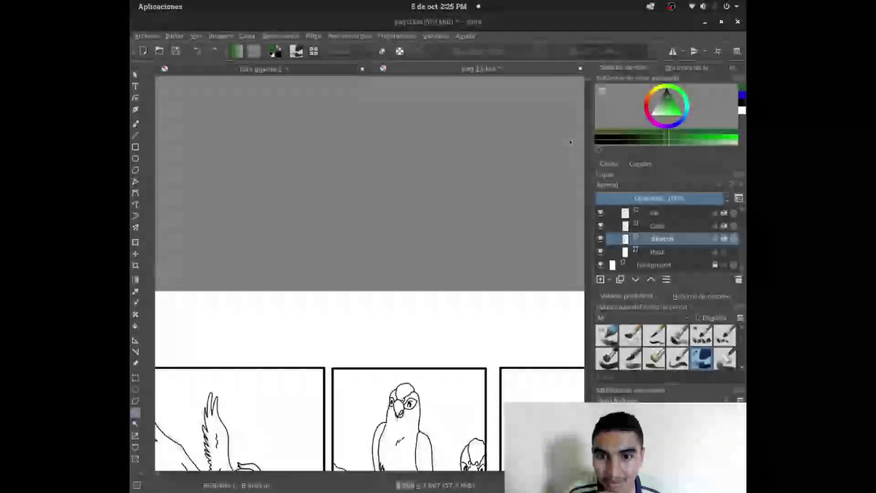
# Close pag 11.kra, then close the untitled document without saving.
pyautogui.click(580, 69)
pyautogui.click(467, 258)
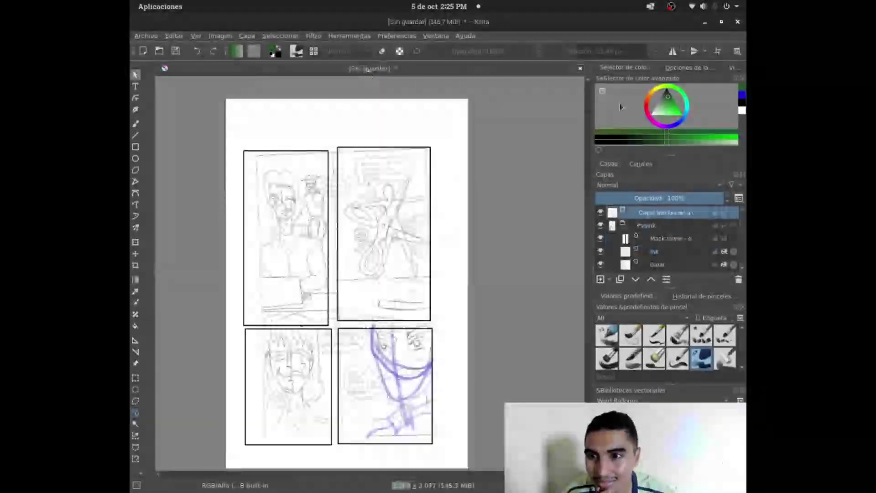
pyautogui.click(579, 69)
pyautogui.click(459, 257)
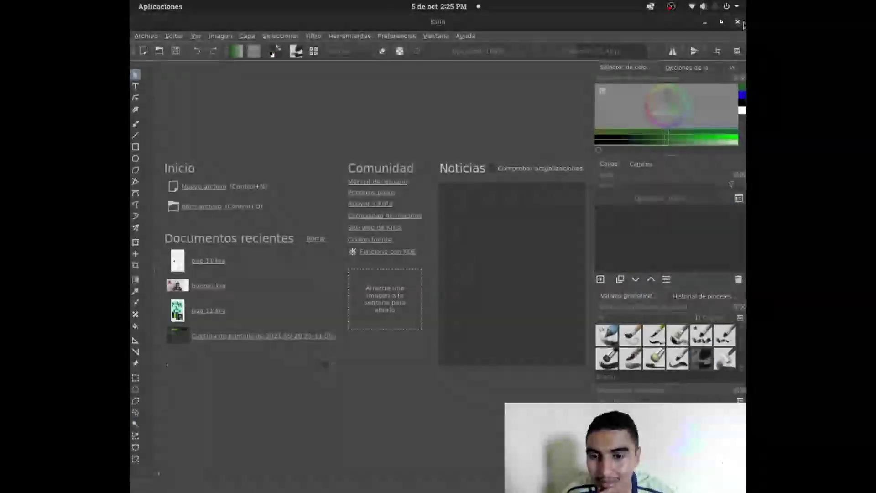
# Reopen pag 11.kra from recent documents and scroll over the coloured parrots-and-soldier page.
pyautogui.click(193, 314)
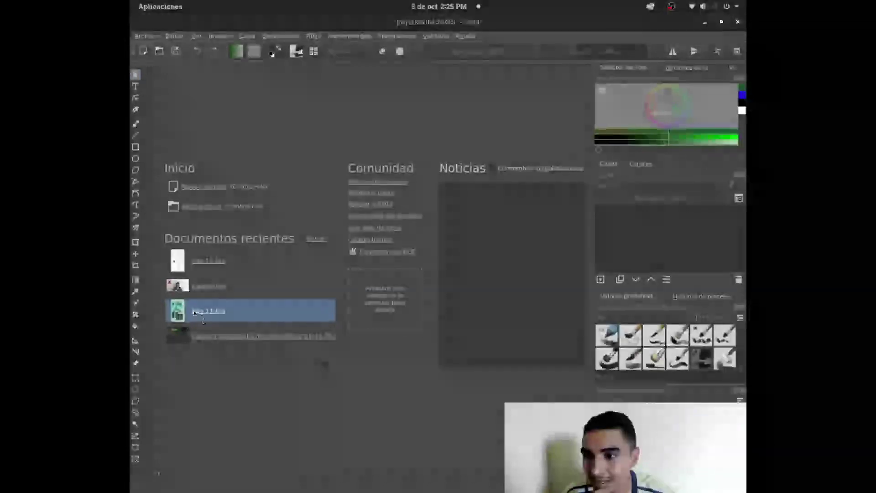
pyautogui.scroll(-1, 472, 215)
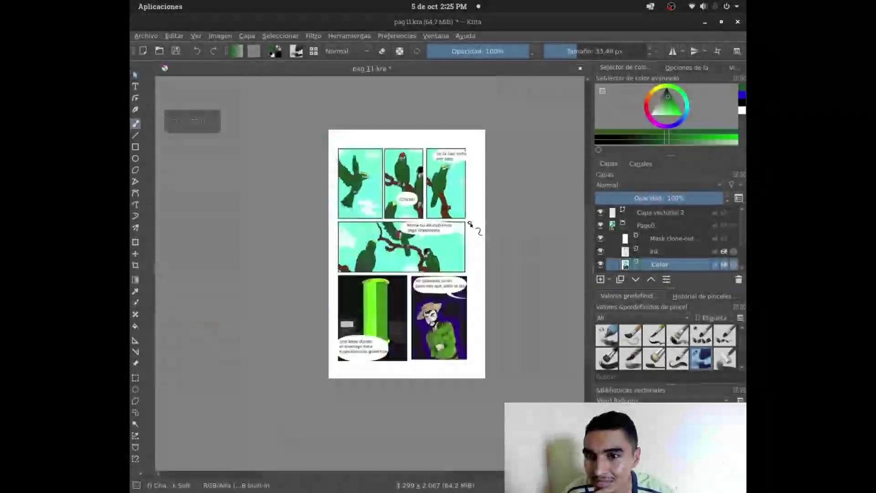
pyautogui.scroll(1, 469, 225)
pyautogui.scroll(2, 438, 339)
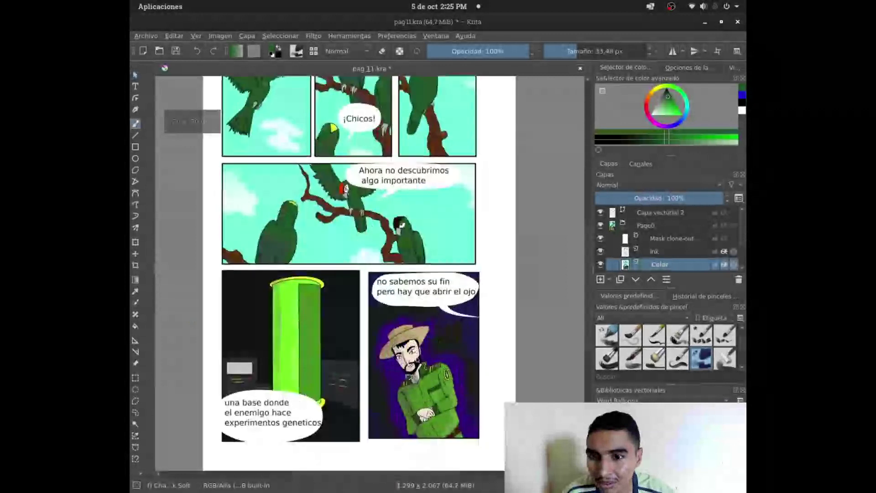
pyautogui.scroll(2, 392, 262)
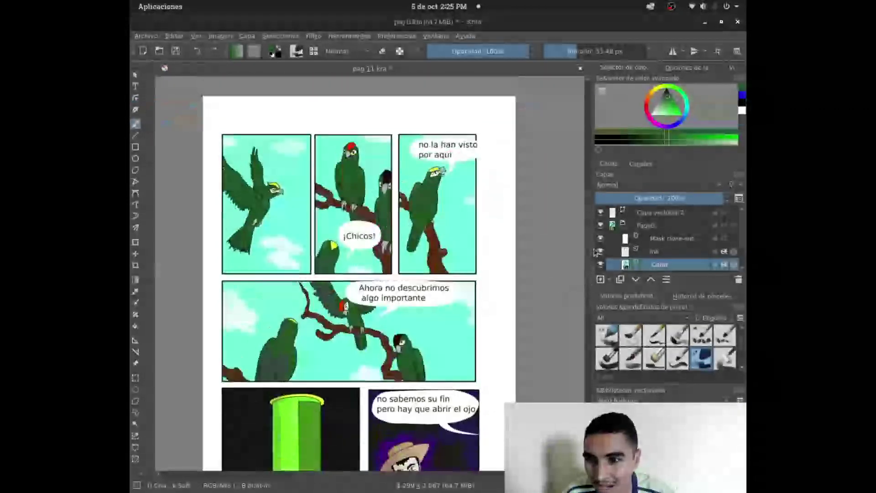
pyautogui.scroll(-1, 392, 262)
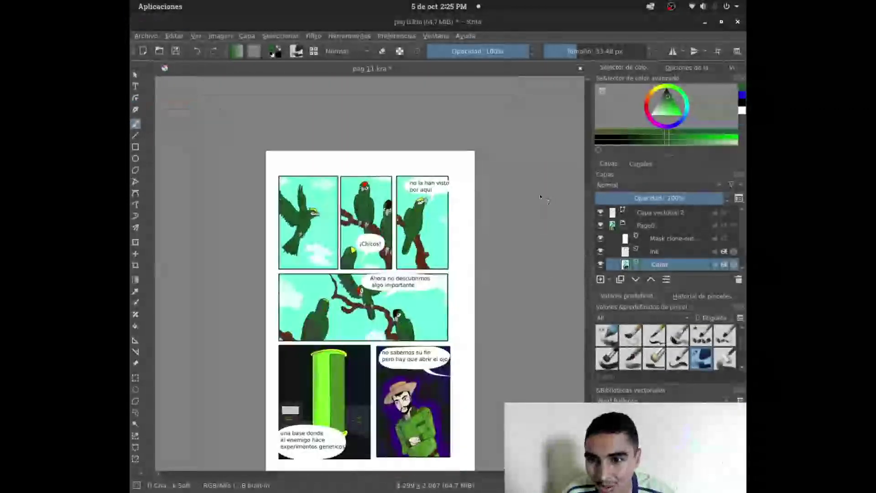
pyautogui.scroll(-3, 587, 214)
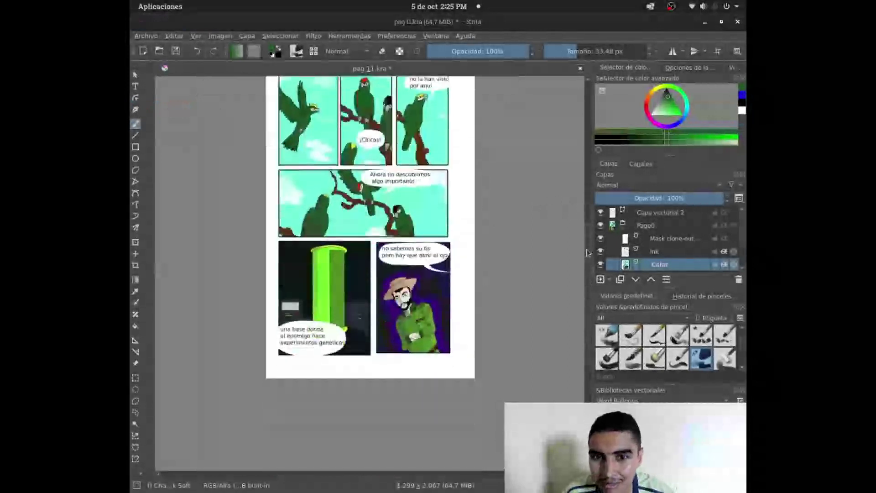
pyautogui.click(671, 7)
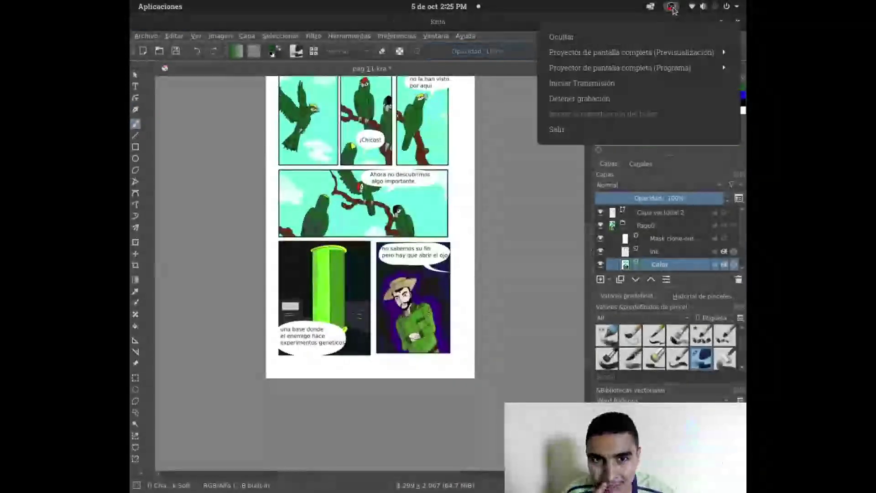